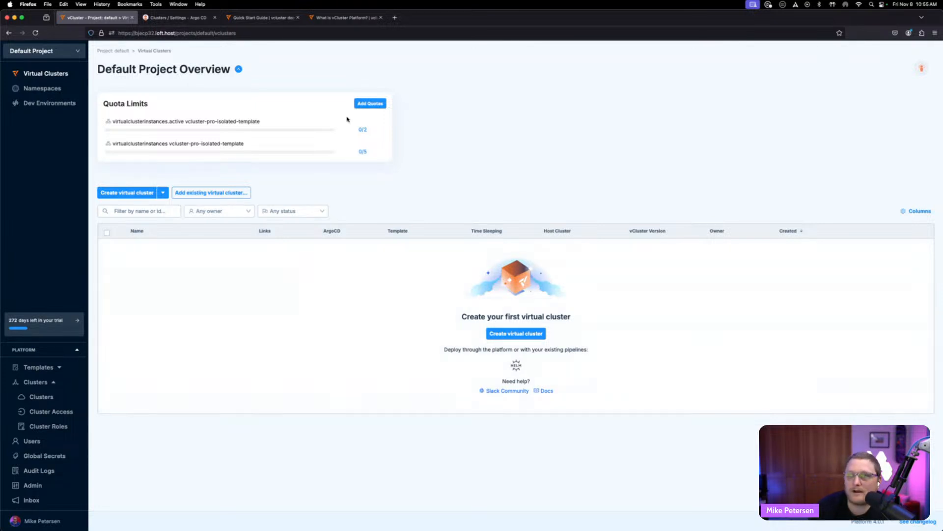
- Browse the vCluster Platform documentation on platform features and deploying with the CLI, then return to the platform tab
click(260, 18)
click(336, 19)
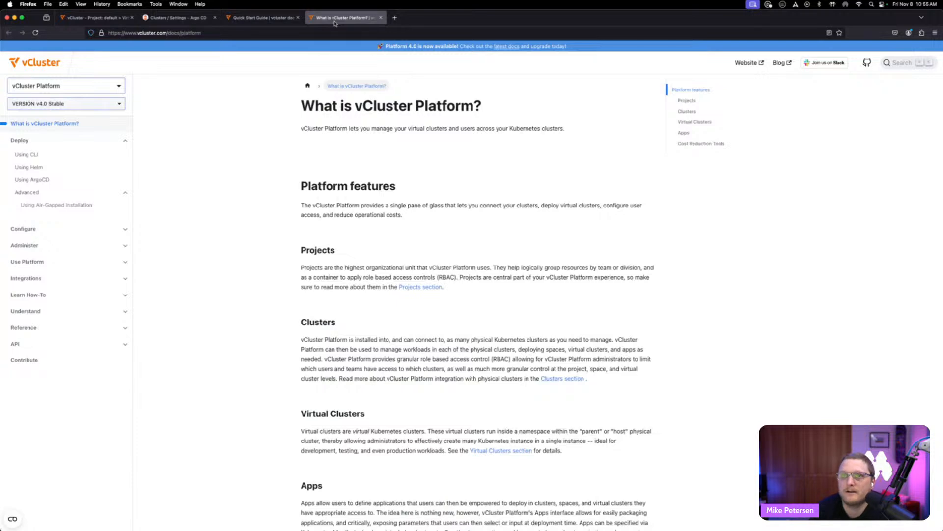
scroll(228, 139, down, 8)
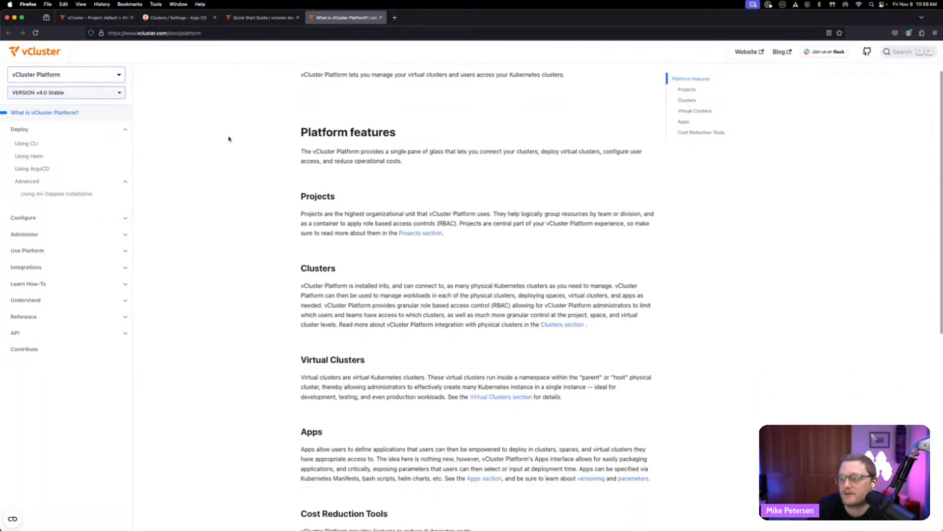
scroll(229, 139, down, 8)
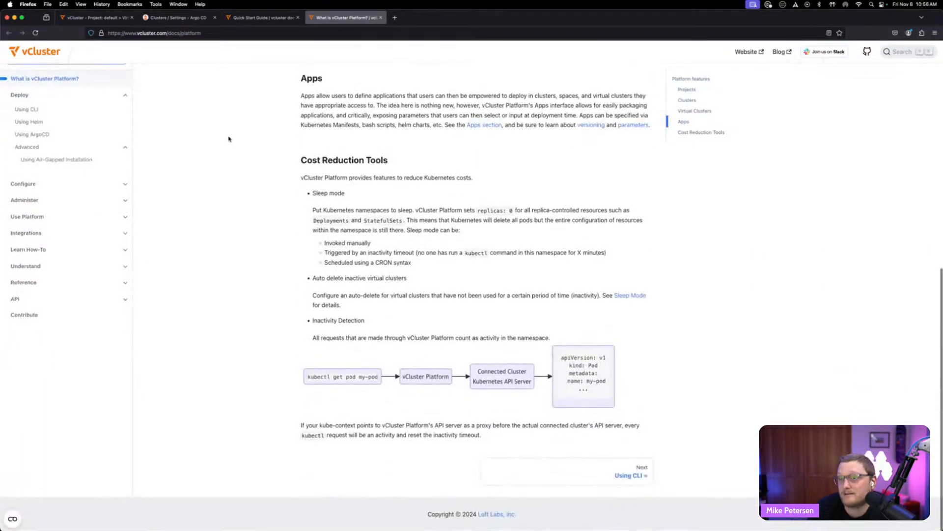
click(34, 111)
scroll(257, 159, down, 5)
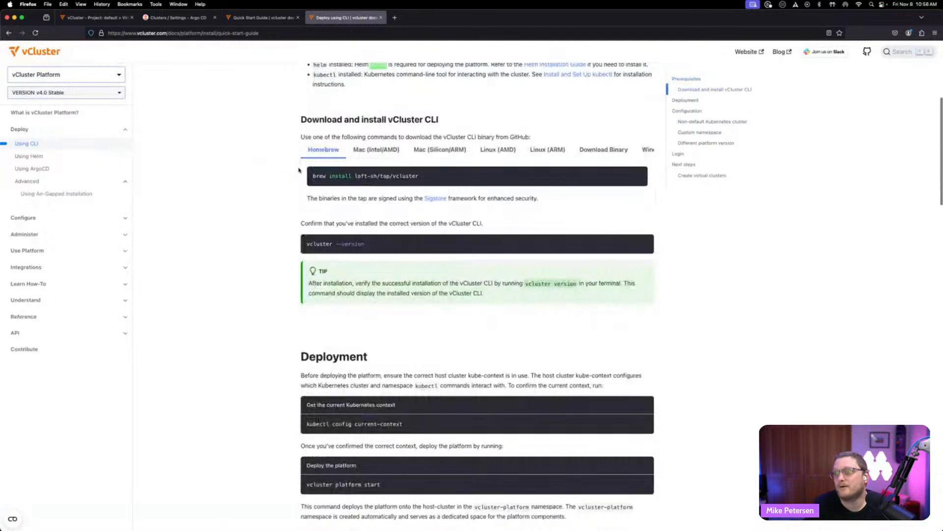
scroll(267, 219, down, 3)
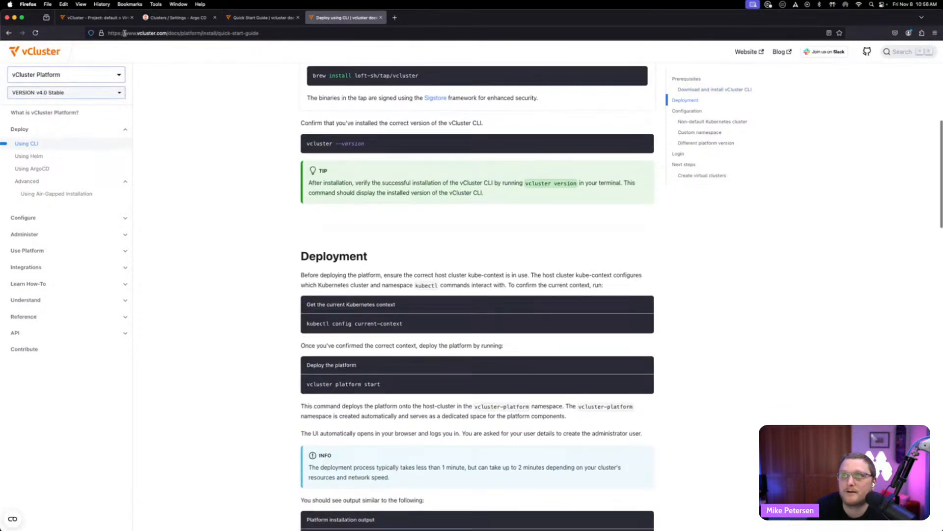
click(112, 20)
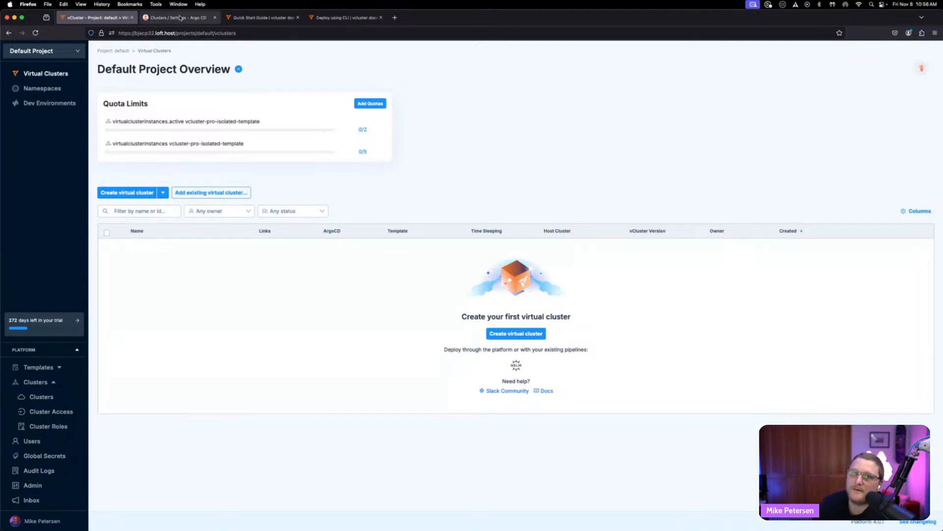
- Open the Default Project settings and inspect the role options for All Users in Members
click(55, 51)
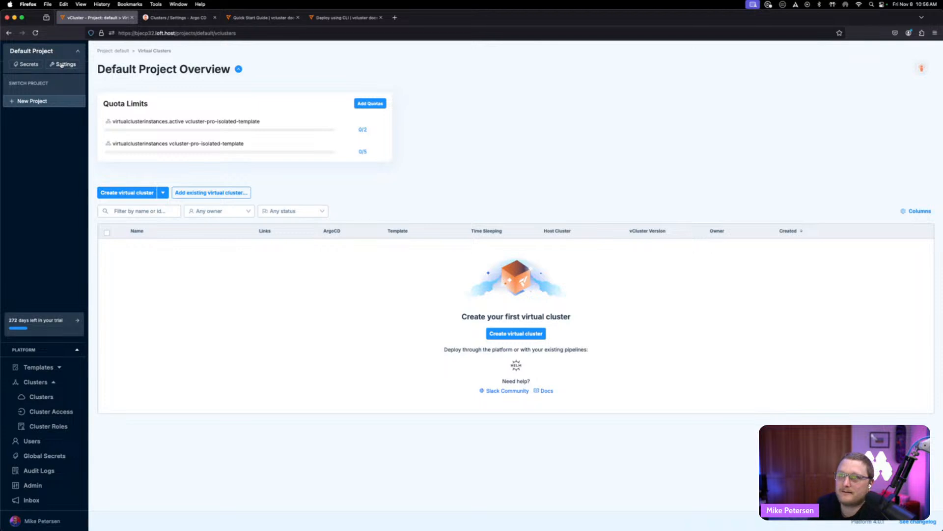
click(62, 65)
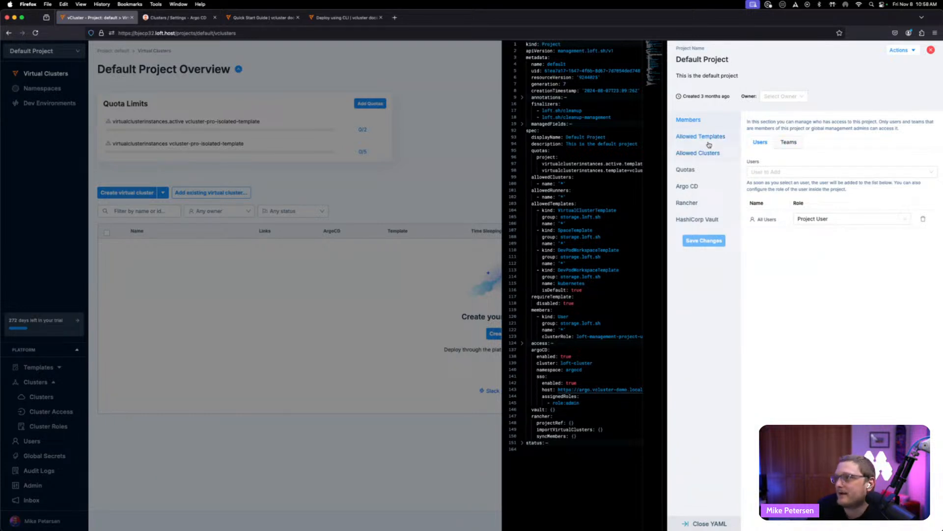
click(829, 218)
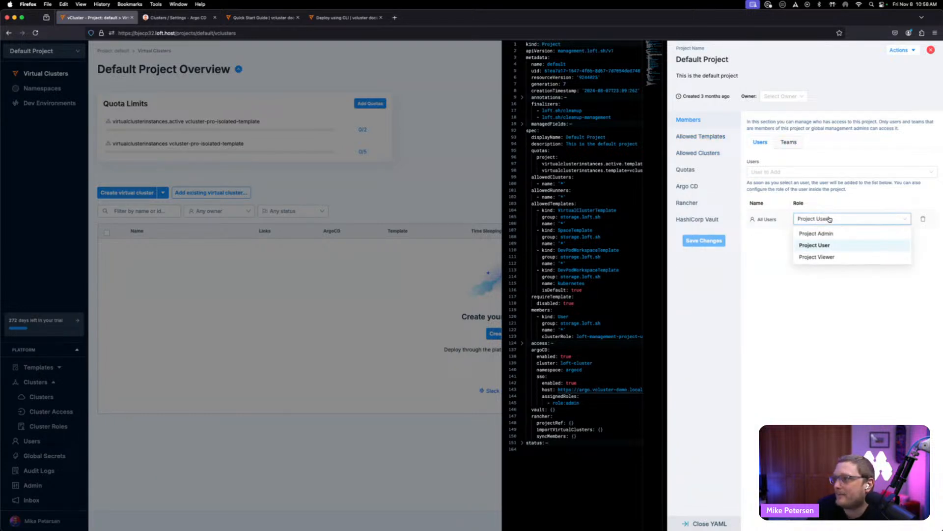
click(829, 218)
click(829, 219)
click(829, 219)
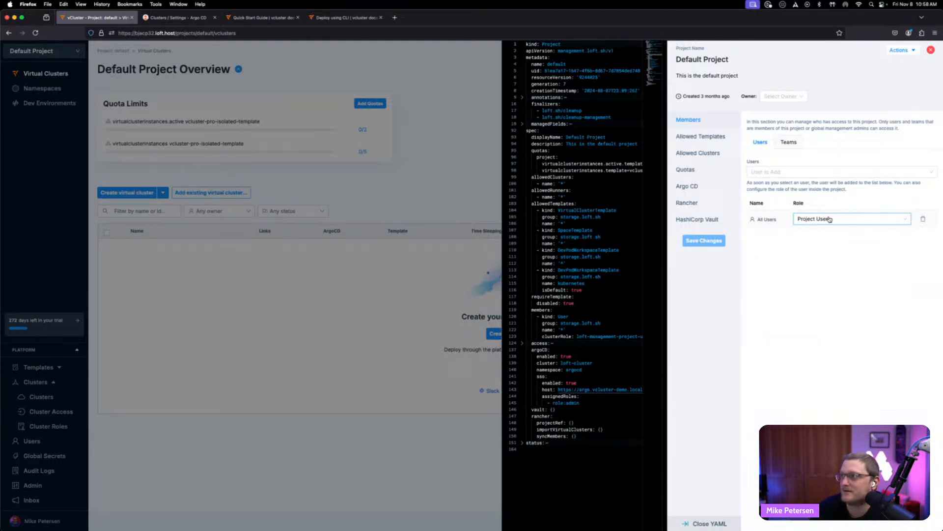
- Review the project's allowed templates, allowed clusters and existing quota type options
click(720, 138)
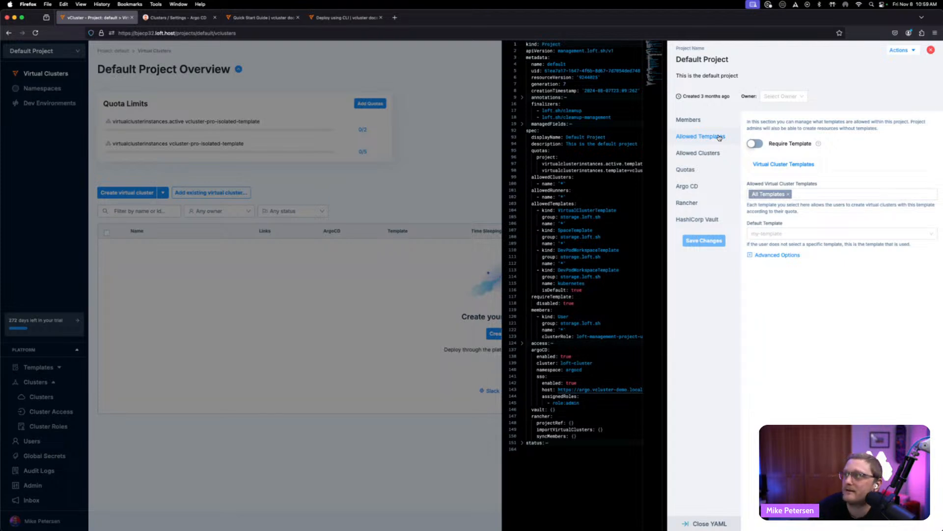
click(700, 156)
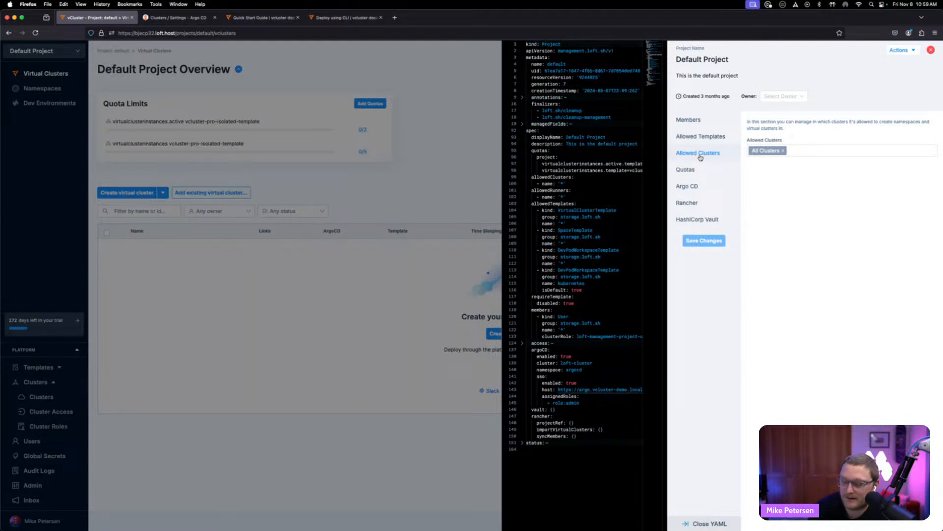
click(699, 170)
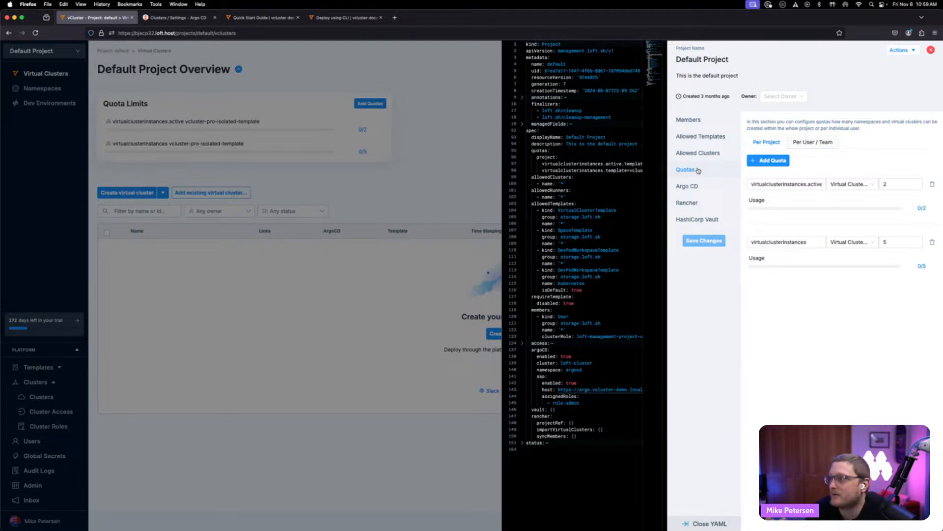
click(865, 191)
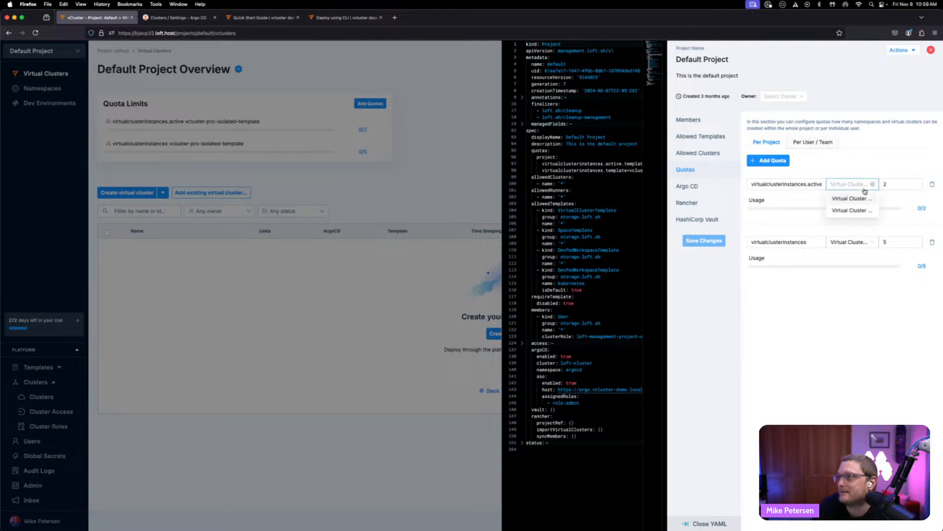
click(865, 191)
click(852, 188)
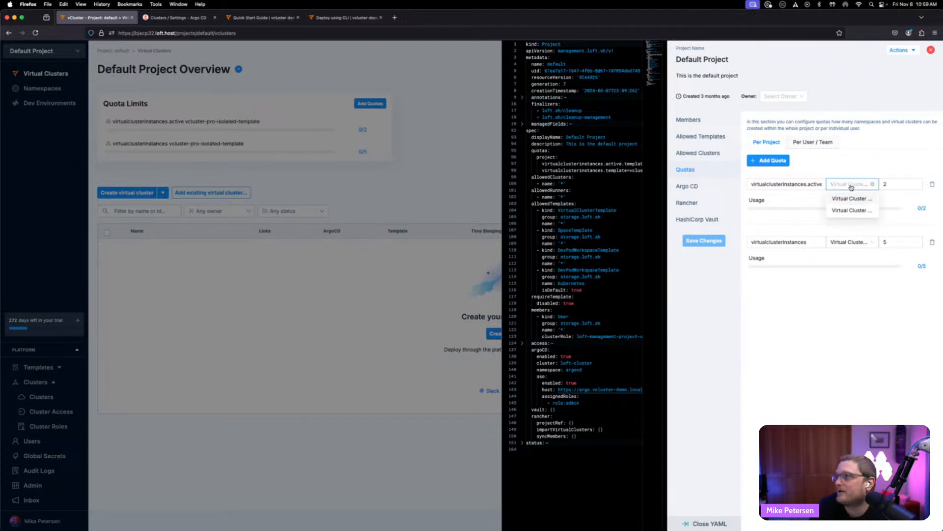
click(851, 187)
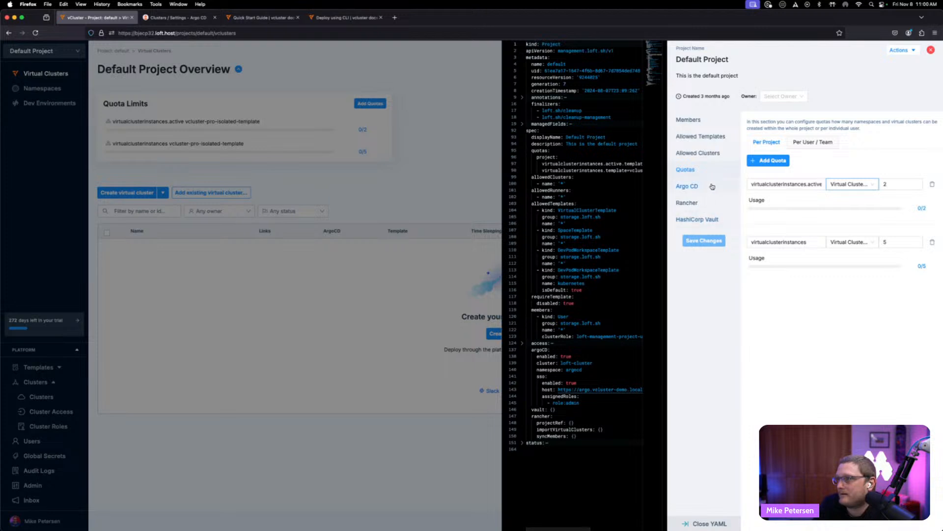
- Add a new per-project quota and browse the available resource types for it
click(778, 161)
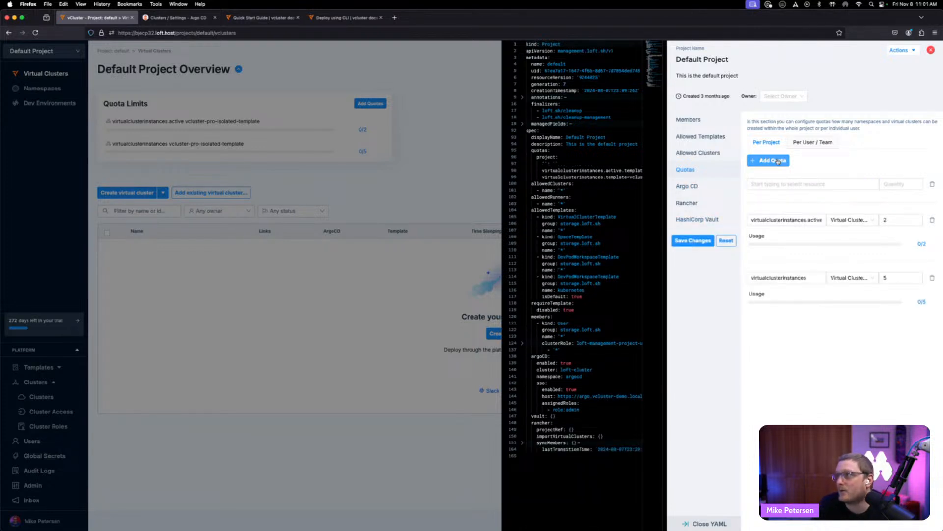
click(772, 187)
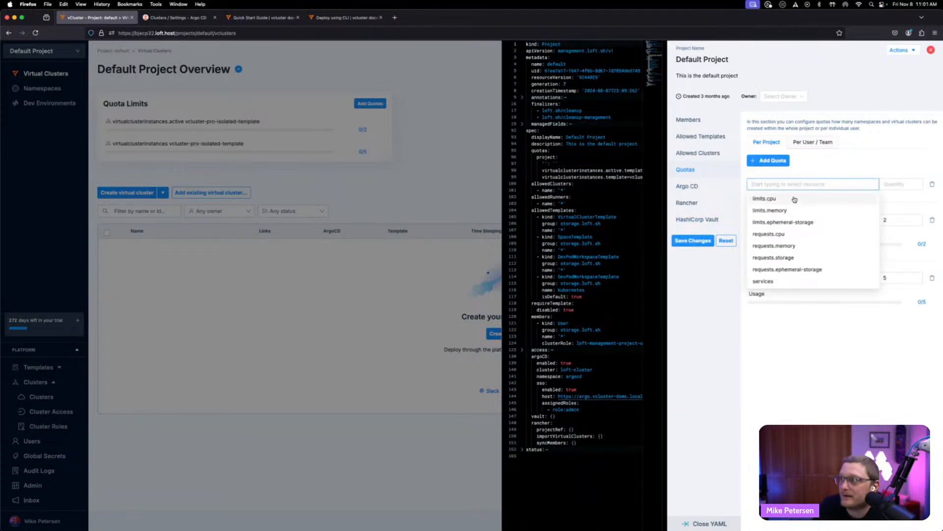
click(780, 360)
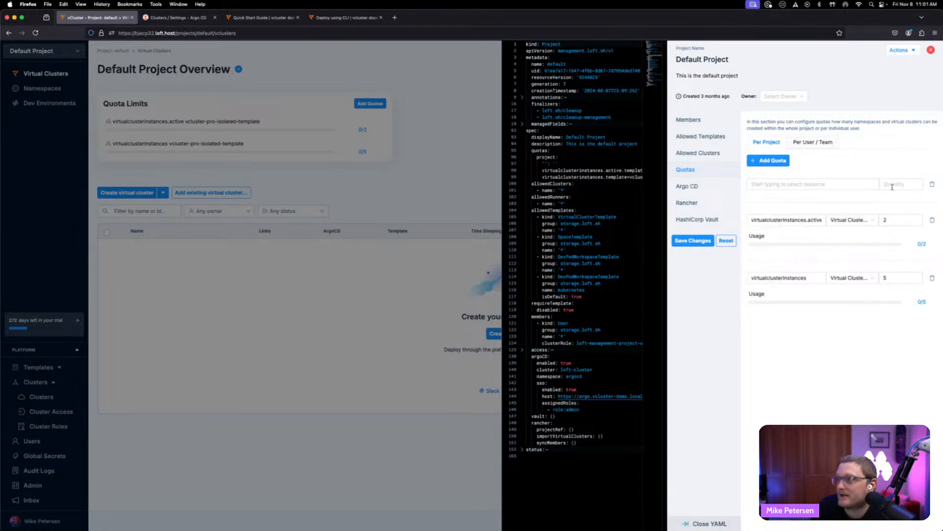
click(812, 142)
click(770, 144)
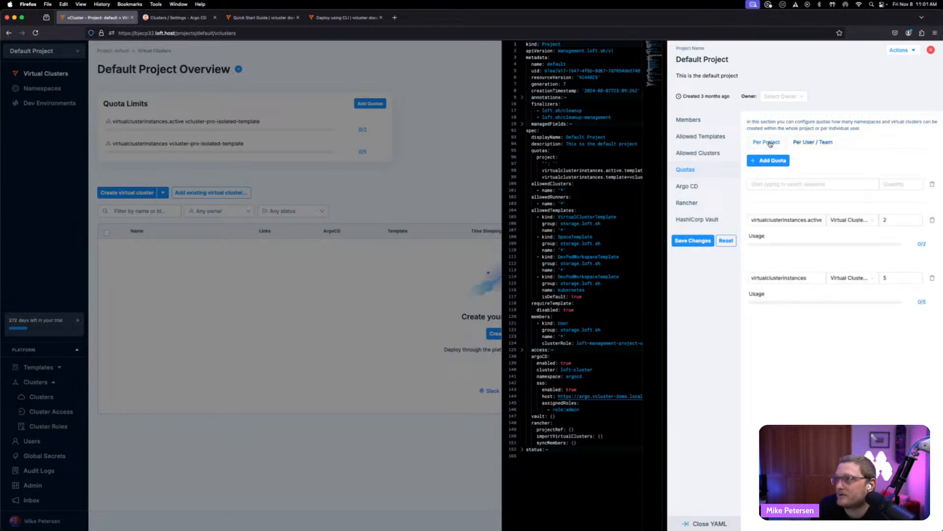
- Review the Argo CD integration settings and toggle the Rancher integration on and off
click(698, 186)
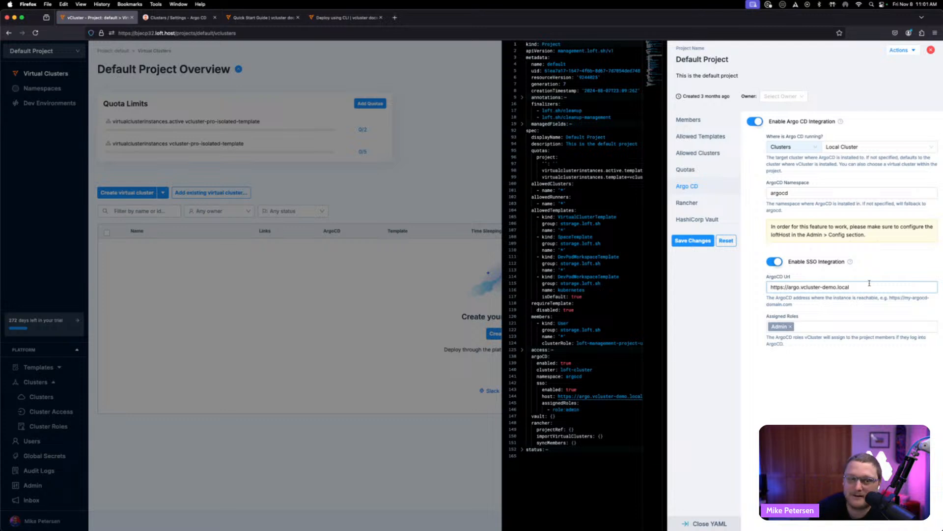
click(687, 207)
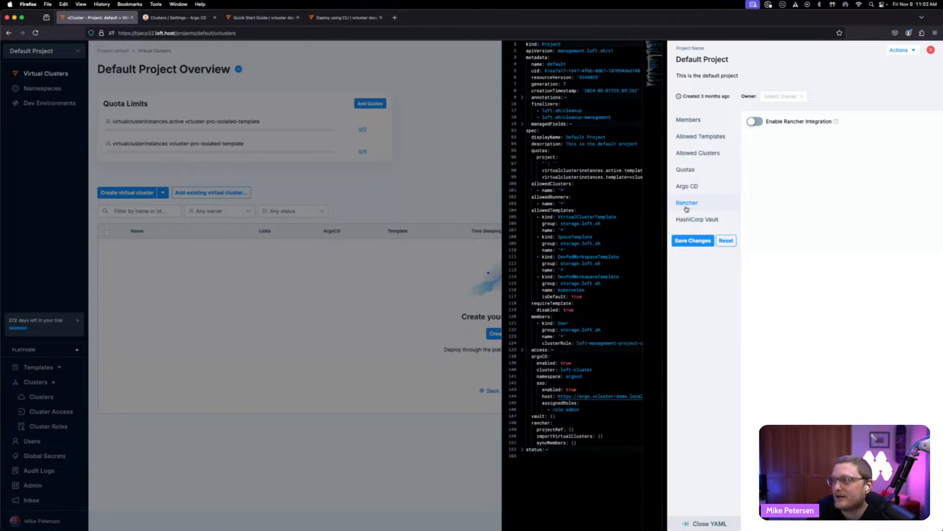
click(757, 121)
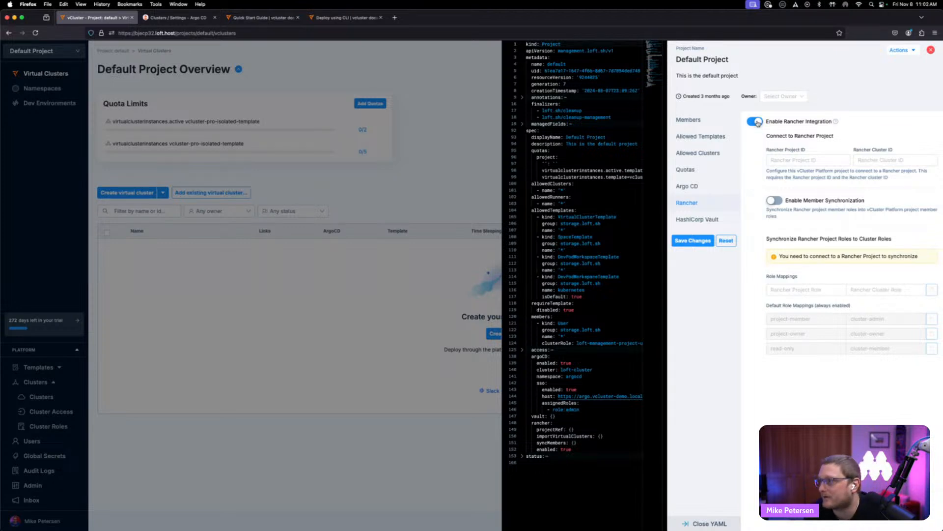
click(756, 121)
- Enable the HashiCorp Vault integration for the project
click(688, 219)
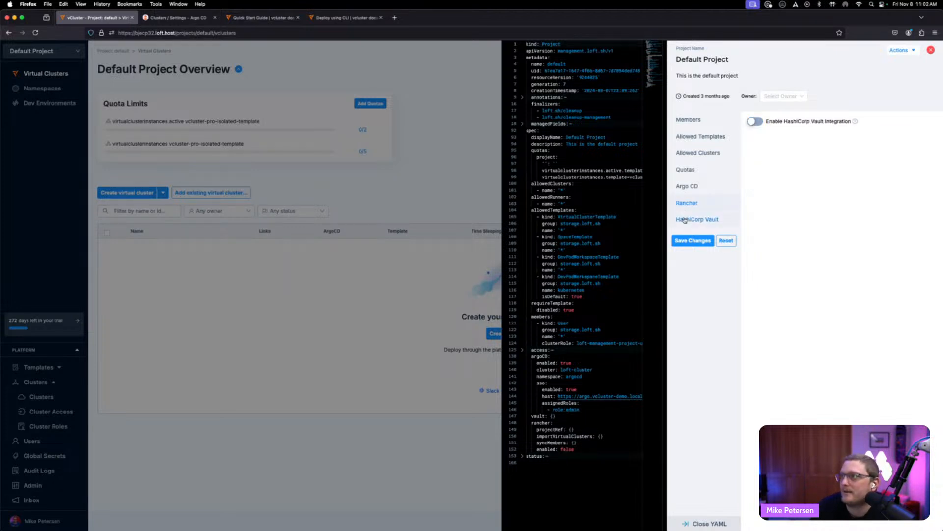
click(757, 122)
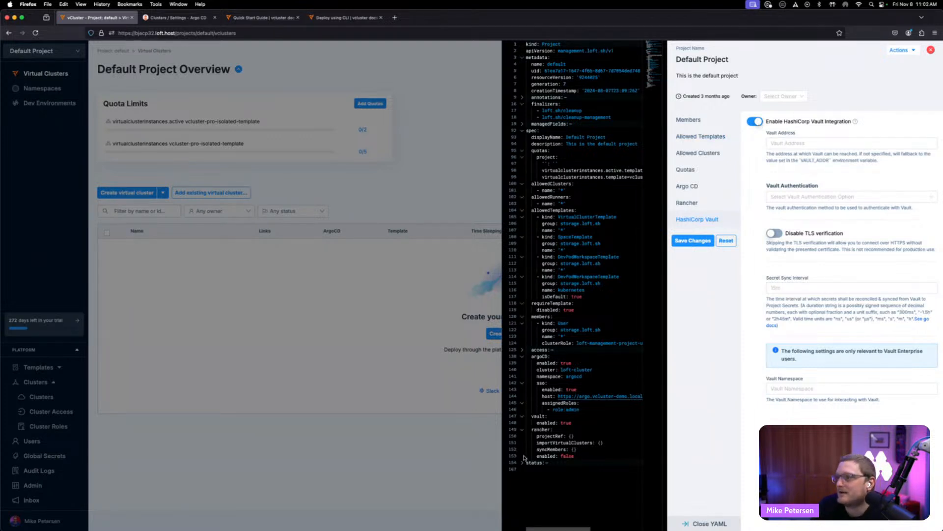
click(755, 122)
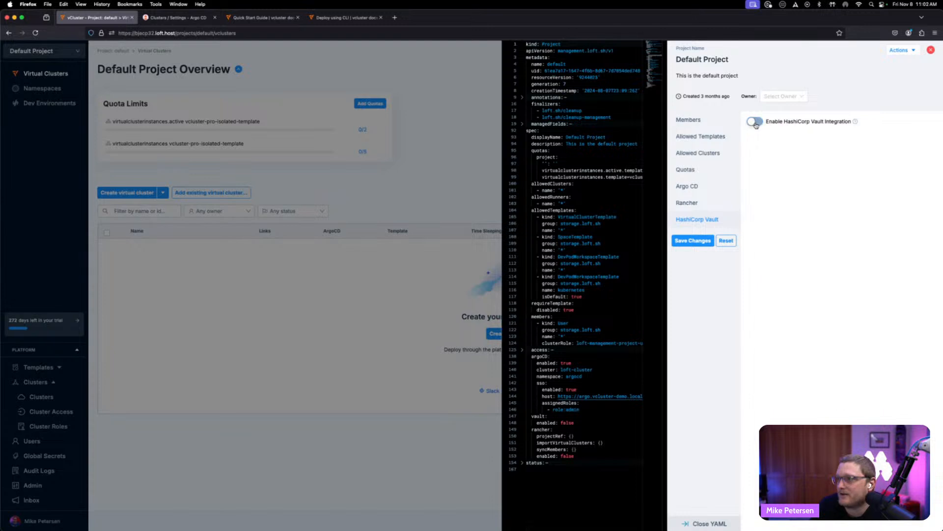
click(756, 123)
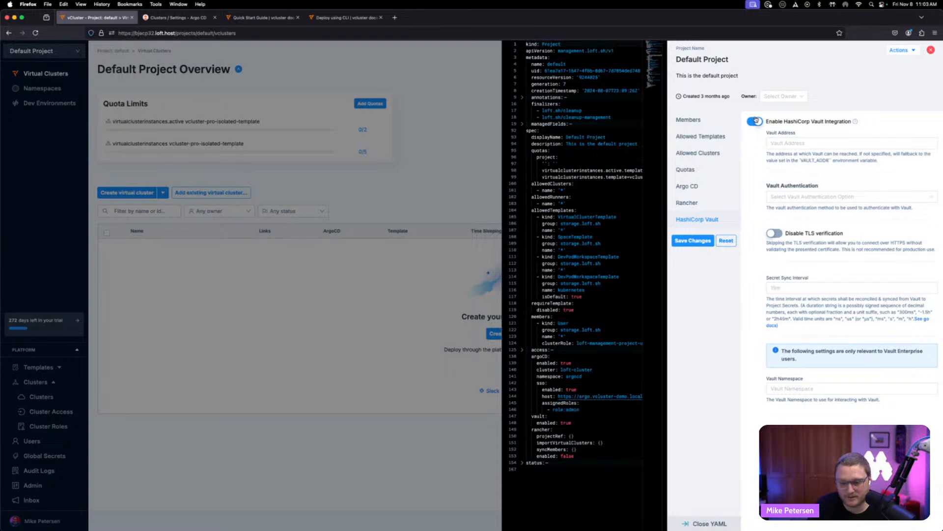
- Switch to the terminal and list the loft custom resource definitions with k get crd | grep -i loft
key(super+Tab)
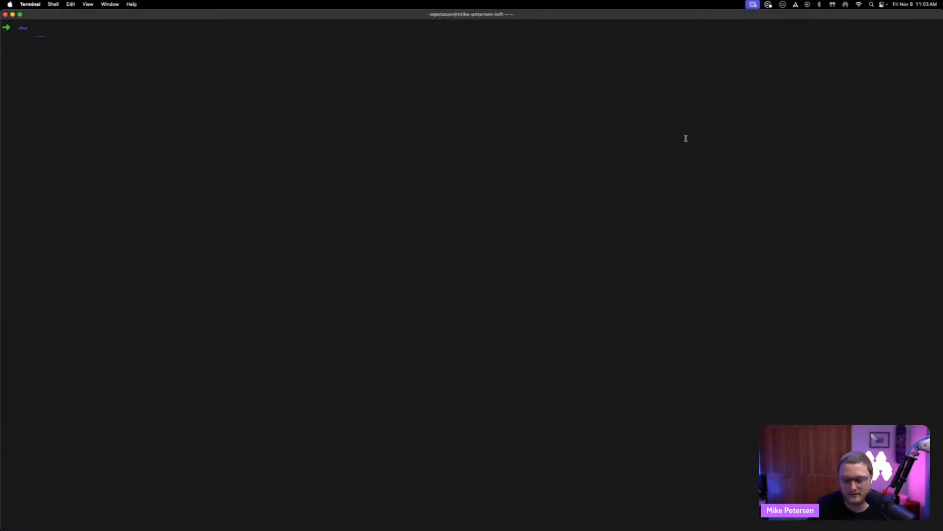
text(k get cred)
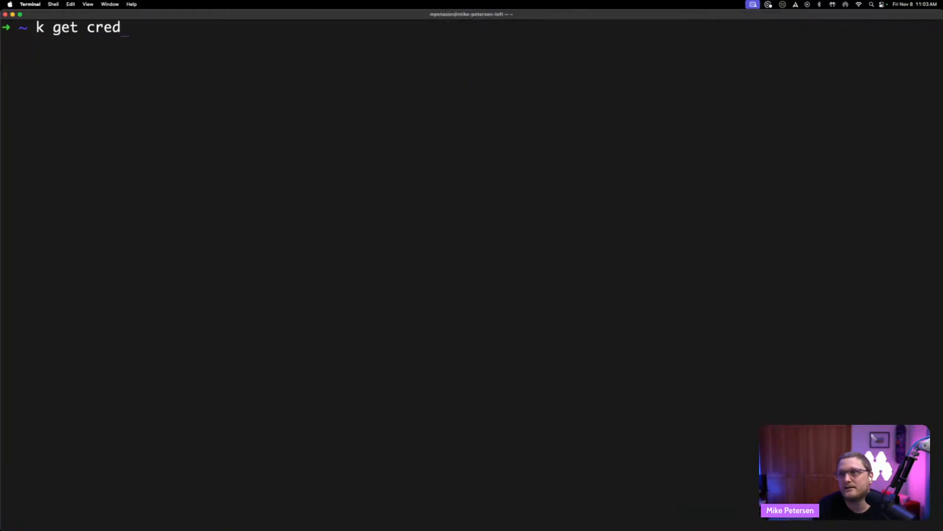
key(BackSpace)
key(BackSpace)
text(ds)
key(BackSpace)
text(| grep l)
key(BackSpace)
text(-i loft)
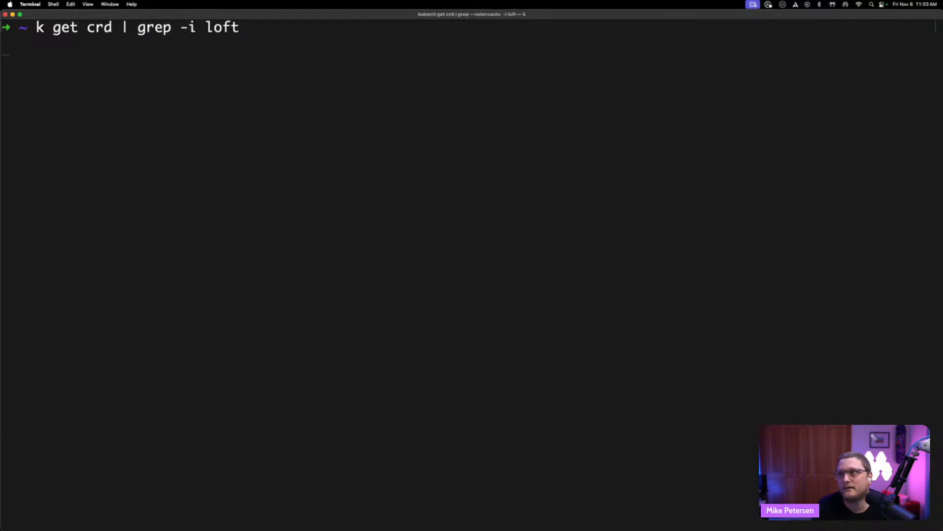
key(Return)
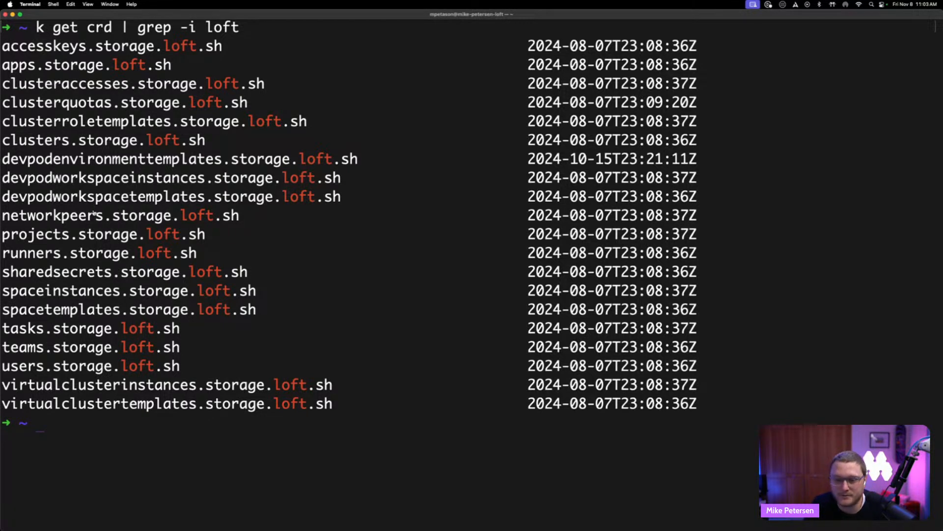
- Return to the browser, close the project settings and open the Virtual Cluster templates list
key(super+Tab)
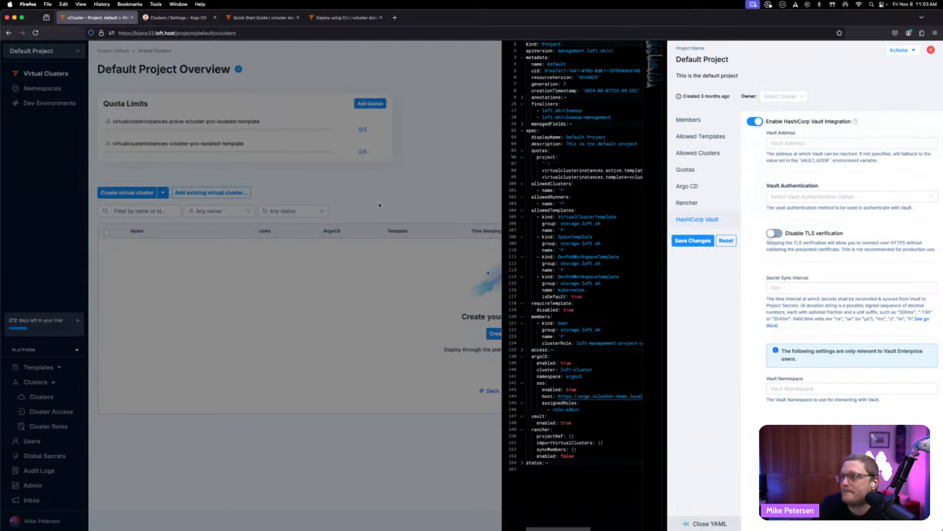
click(286, 321)
click(544, 137)
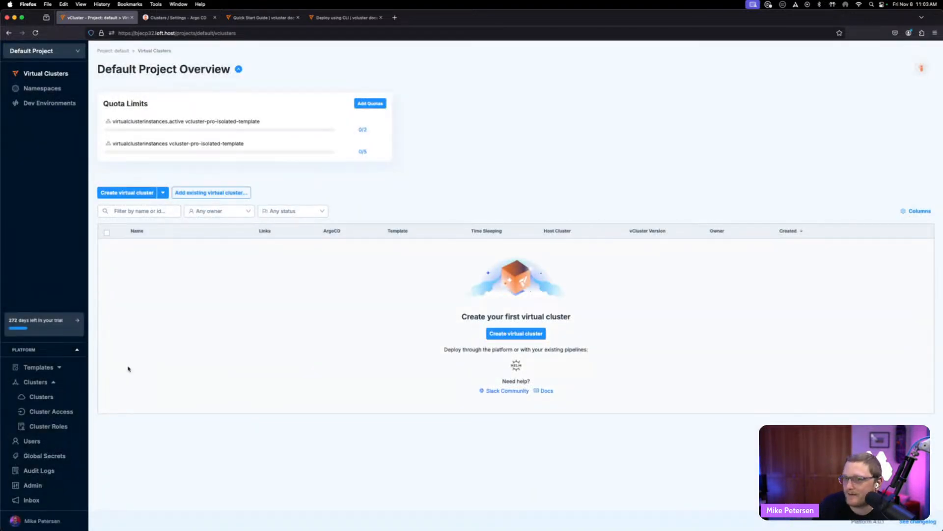
click(44, 367)
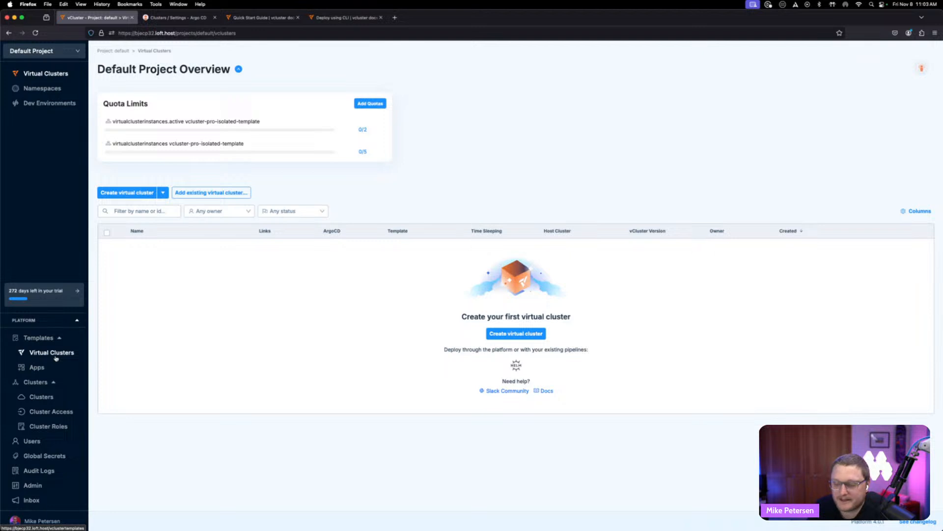
click(56, 358)
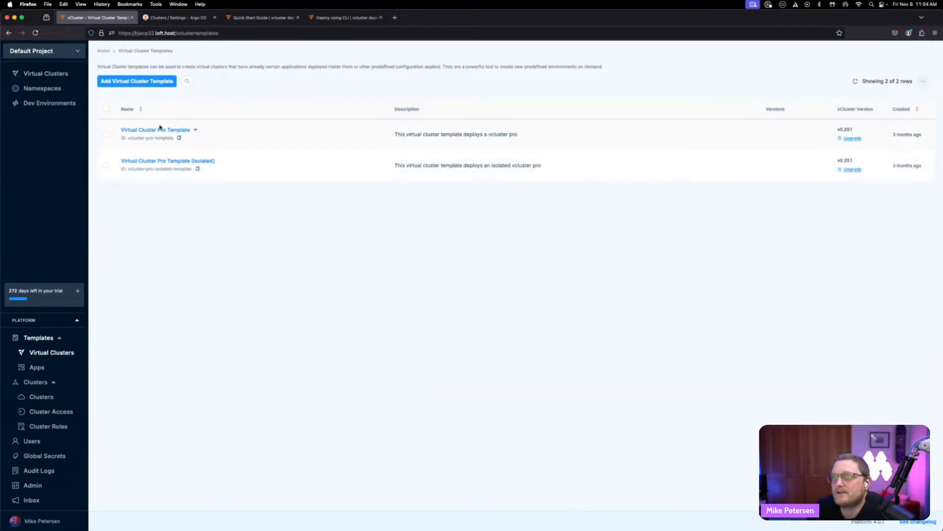
- Open the Virtual Cluster Pro Template and examine its vcluster.yaml values alongside the full template YAML
click(160, 130)
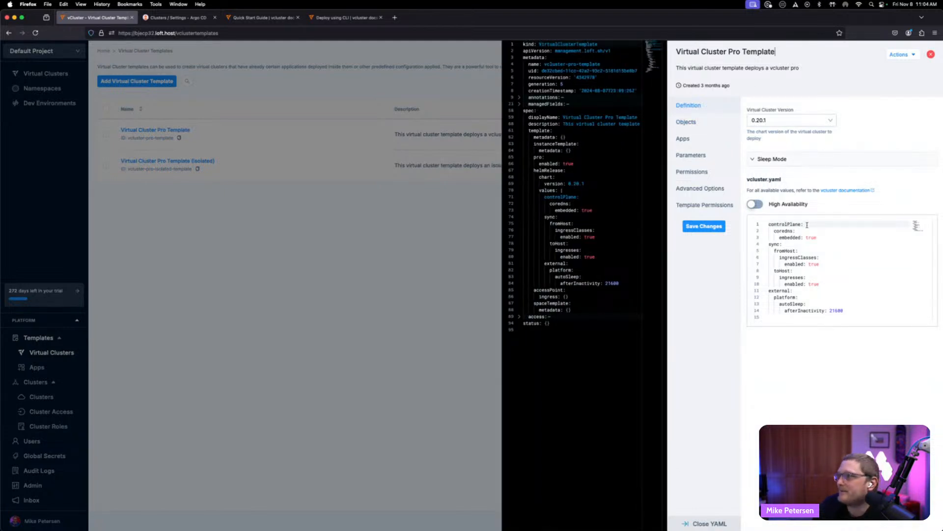
drag(844, 308, 768, 224)
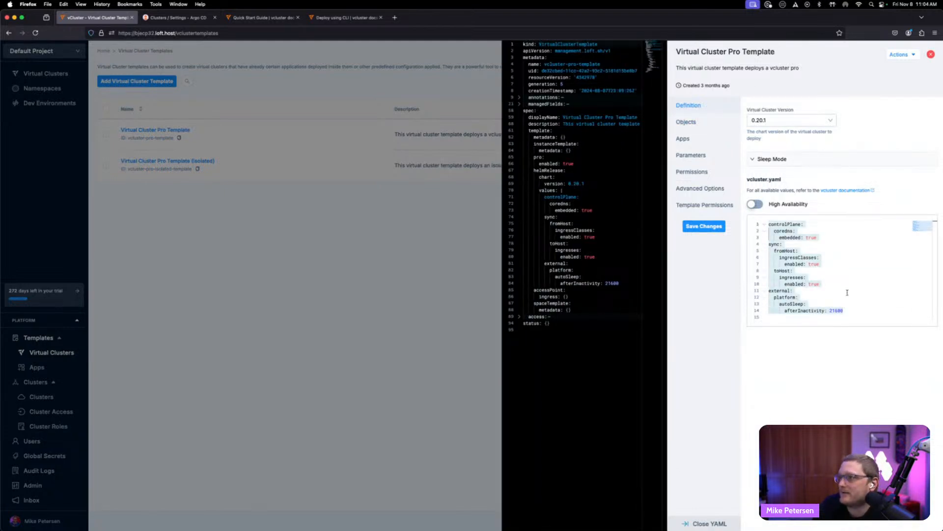
click(848, 292)
double_click(838, 310)
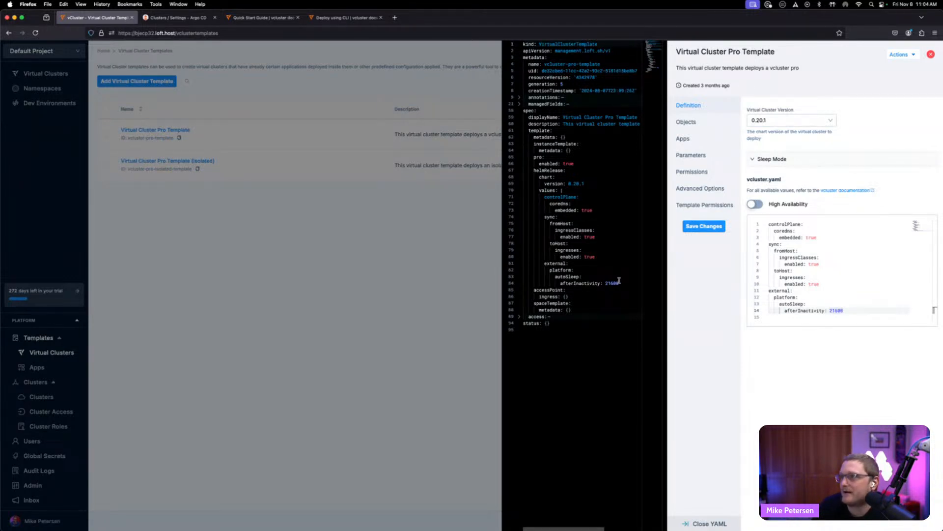
drag(620, 283, 523, 198)
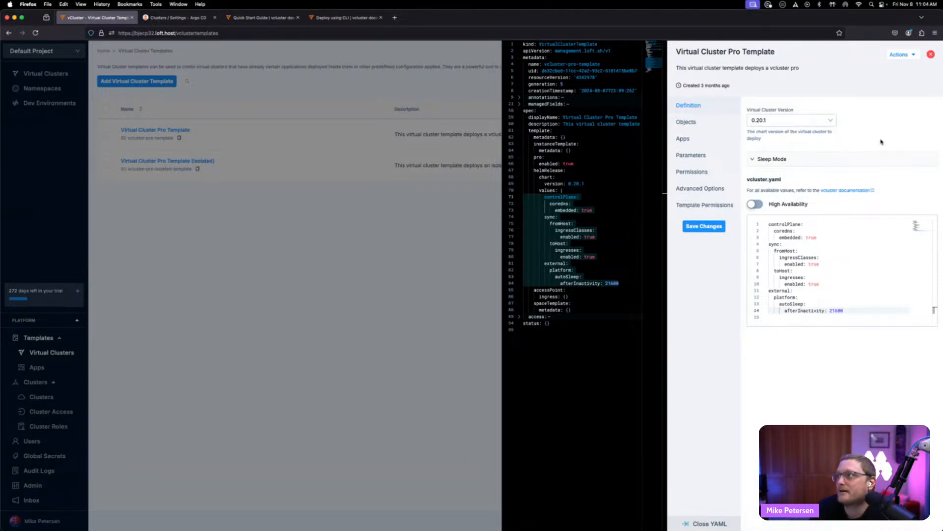
- Browse the vCluster version options, expand Sleep Mode and set Sleep After Inactivity to 10 minutes
click(809, 120)
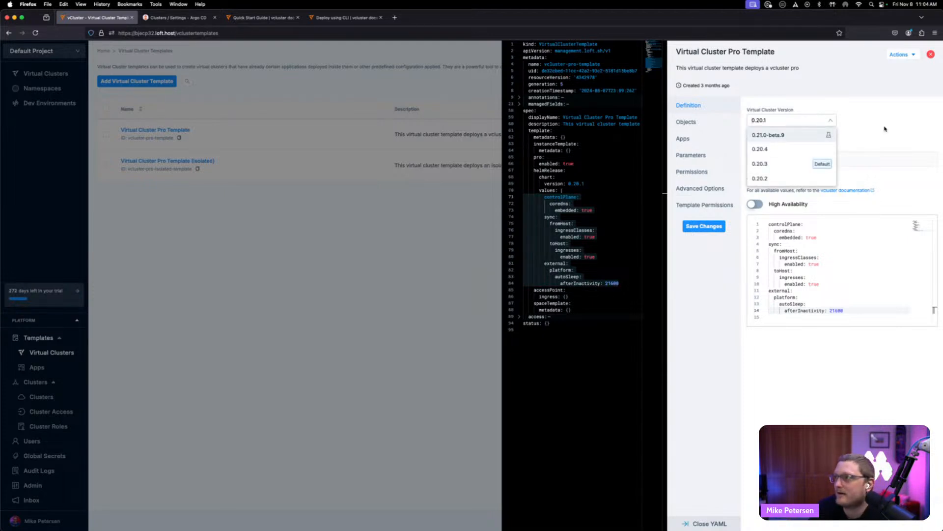
click(787, 120)
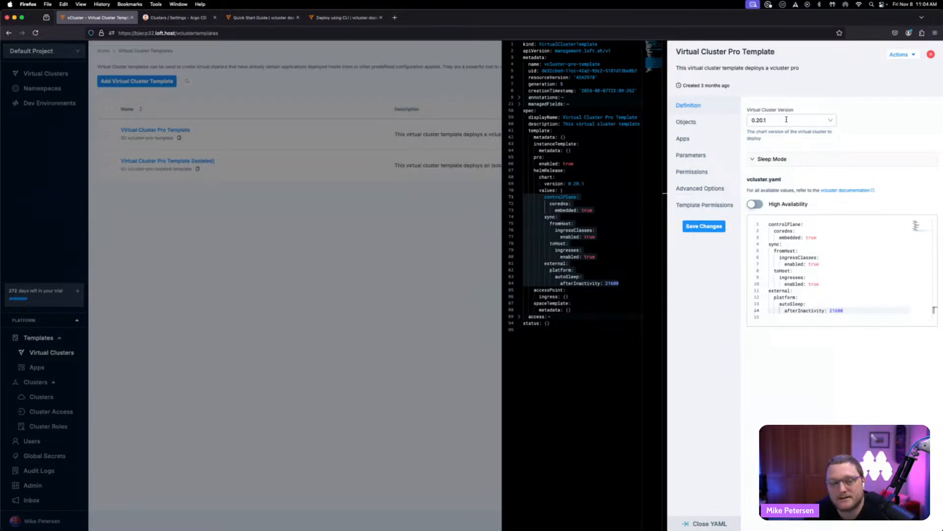
click(800, 165)
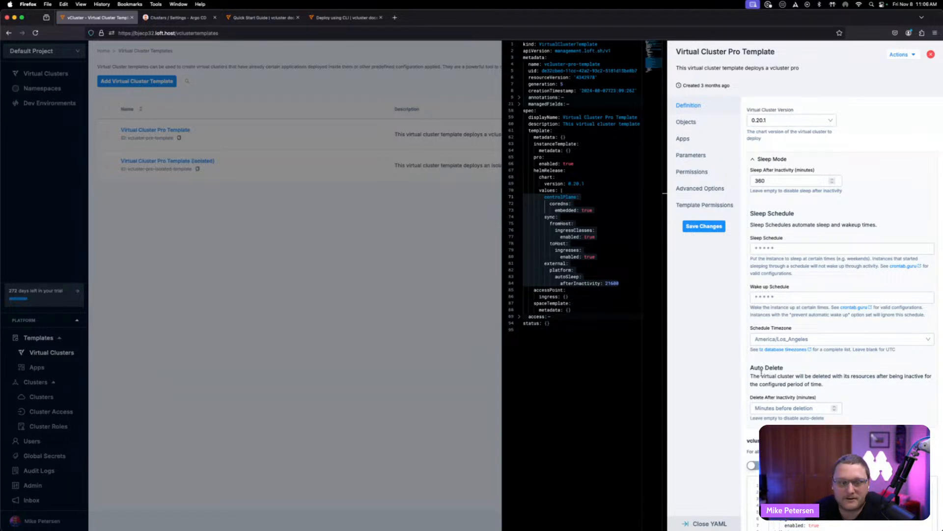
click(792, 179)
key(BackSpace)
key(BackSpace)
key(BackSpace)
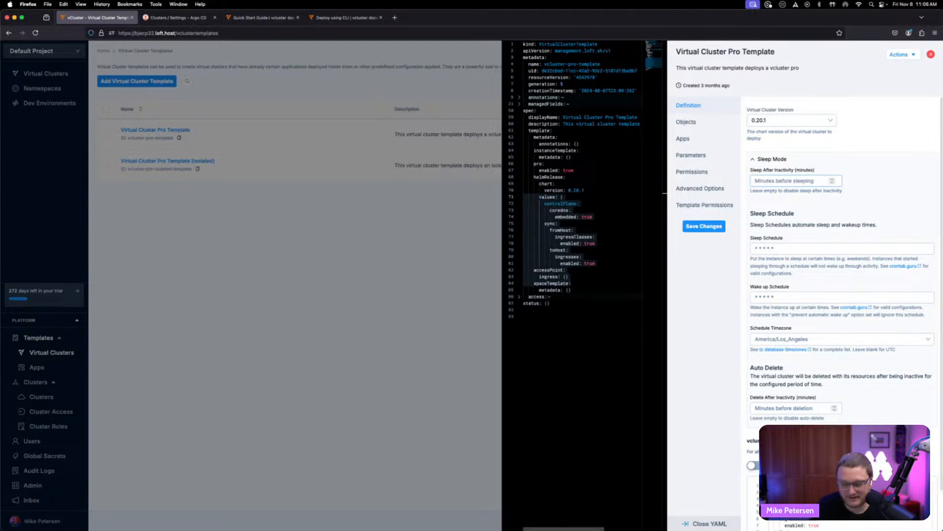
text(60)
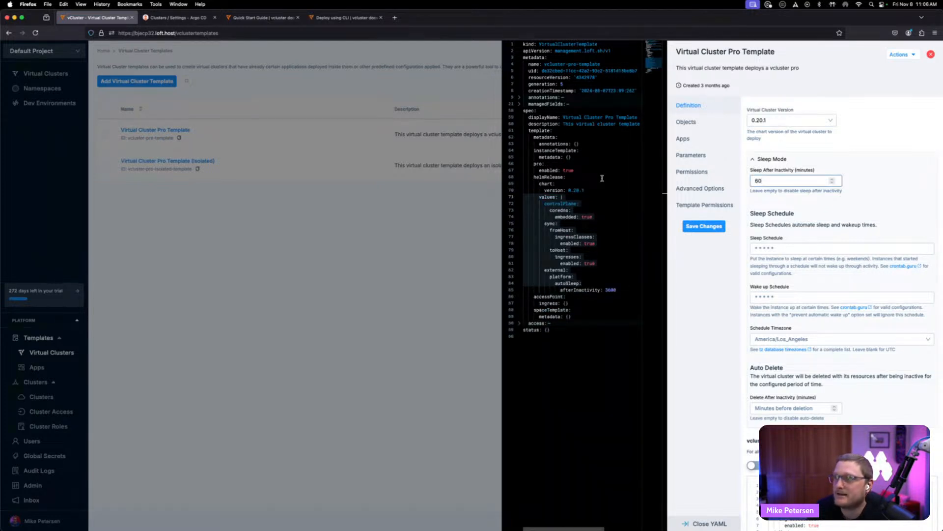
click(550, 257)
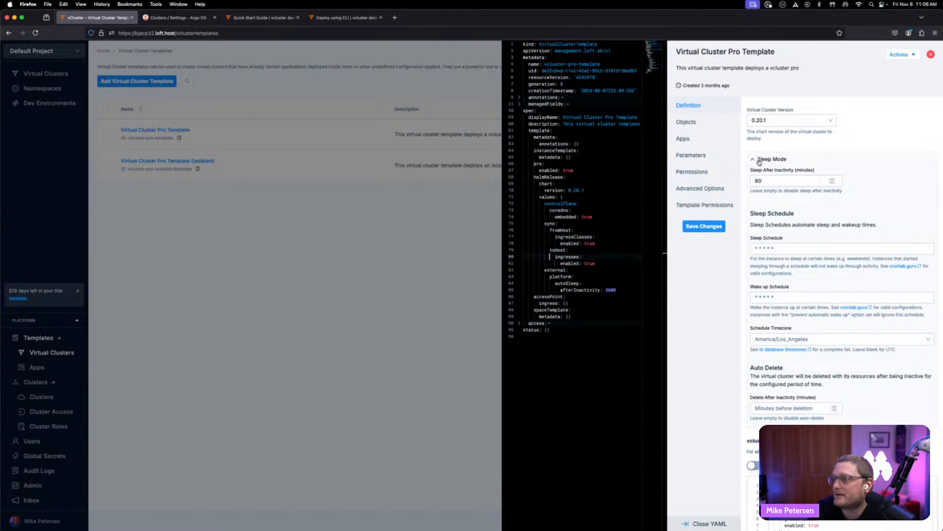
double_click(763, 180)
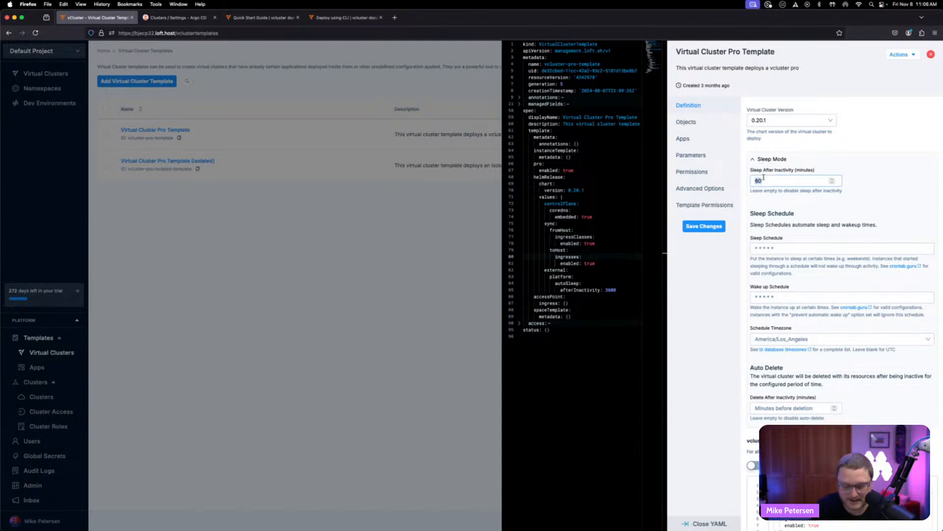
text(10)
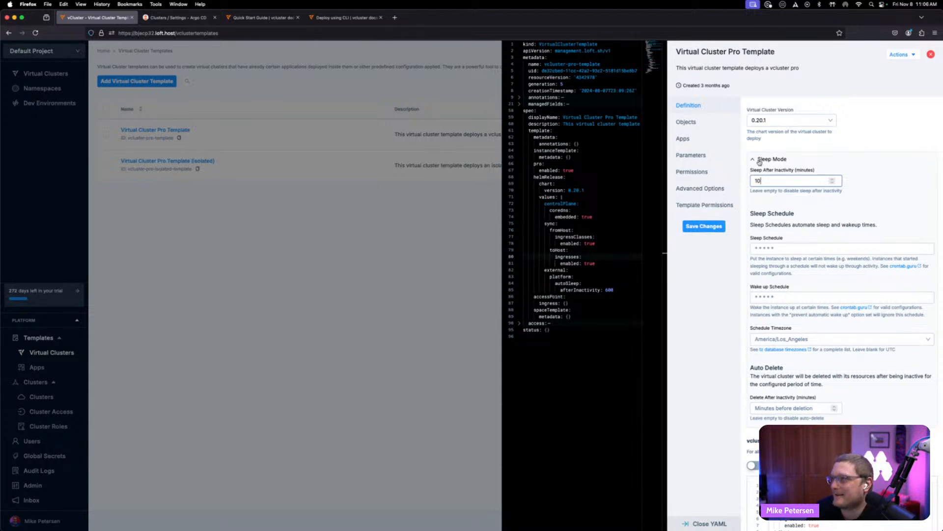
- Collapse Sleep Mode and inspect the autoSleep afterInactivity entry in the template's vcluster.yaml
click(759, 160)
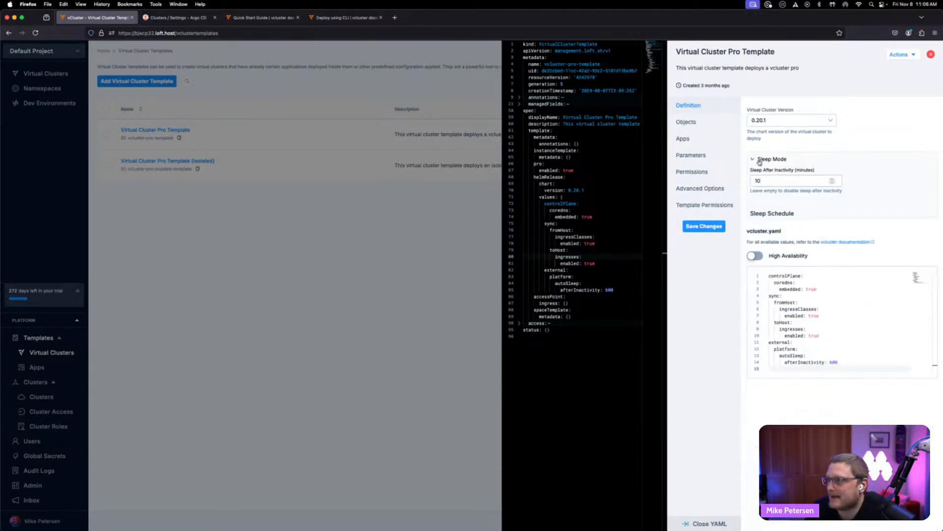
click(806, 224)
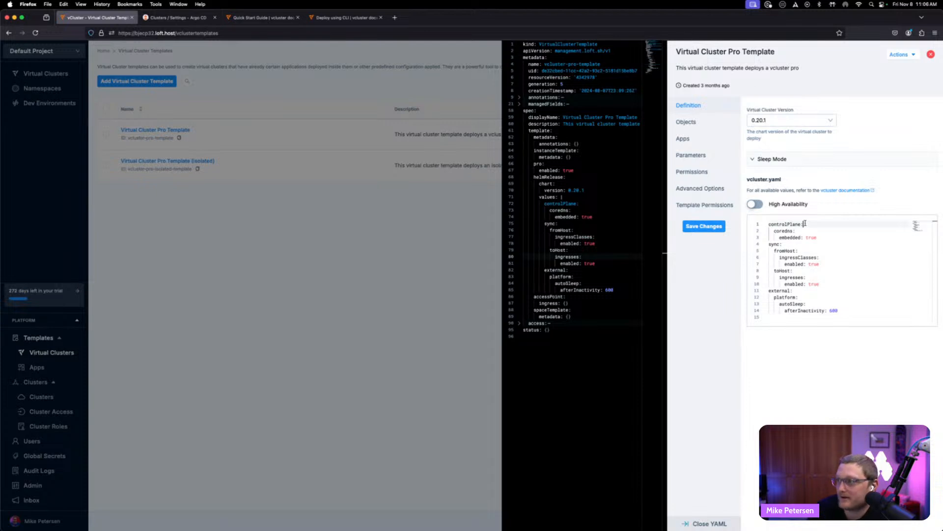
click(783, 244)
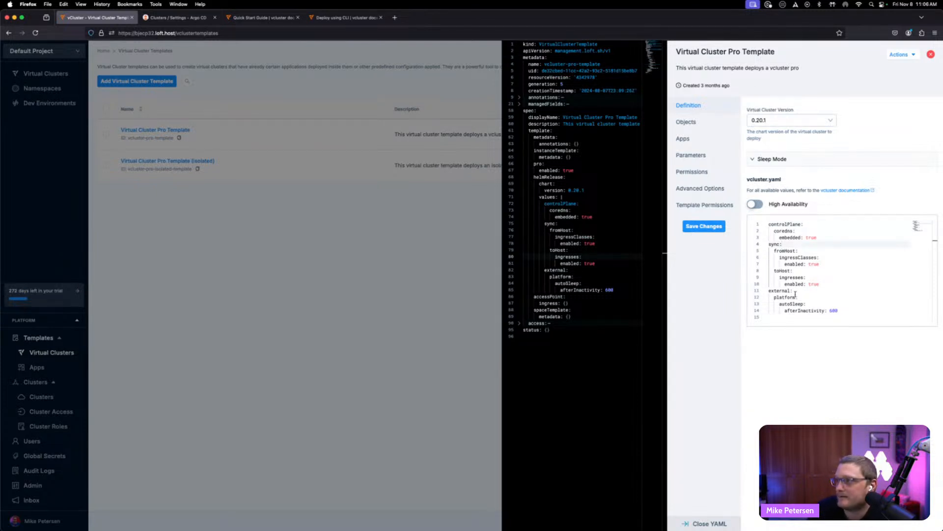
click(796, 296)
click(818, 303)
click(834, 311)
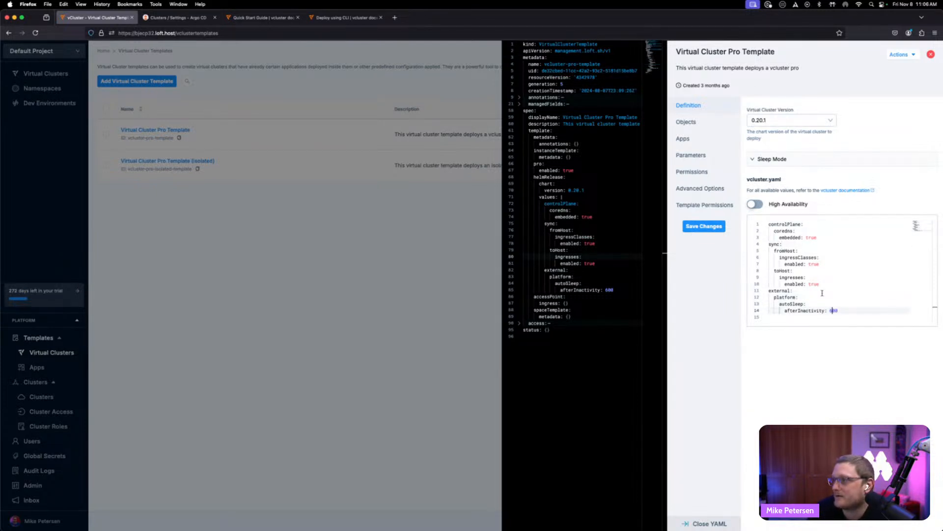
click(808, 225)
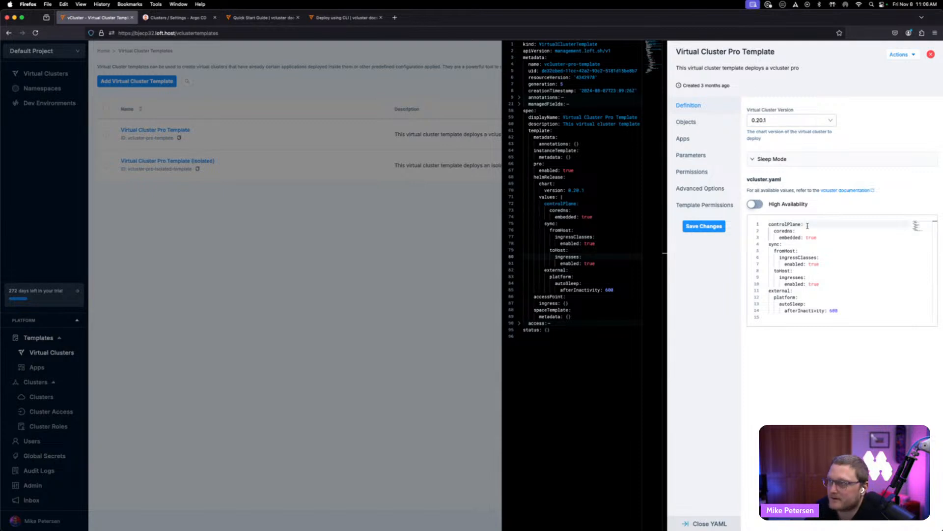
- Open the vcluster.yaml configuration reference in the vCluster docs tab, then return to the template
click(243, 17)
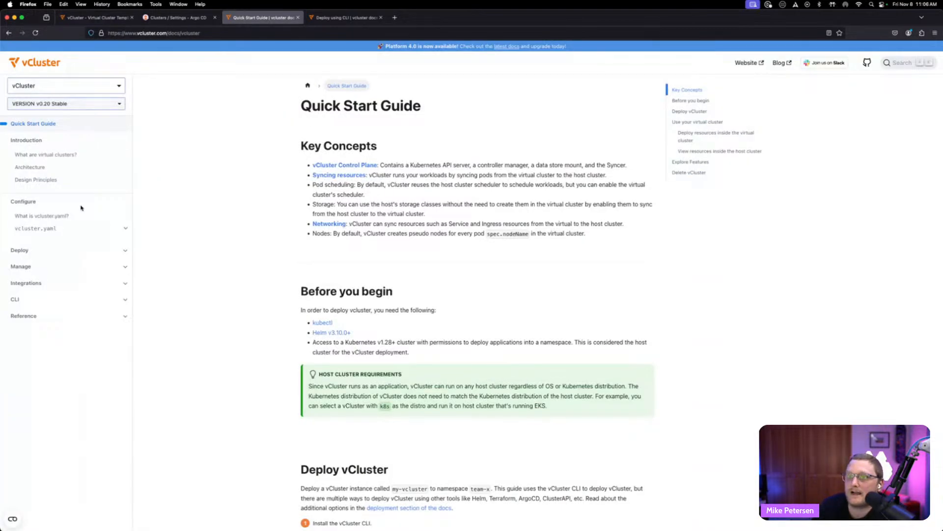
click(49, 228)
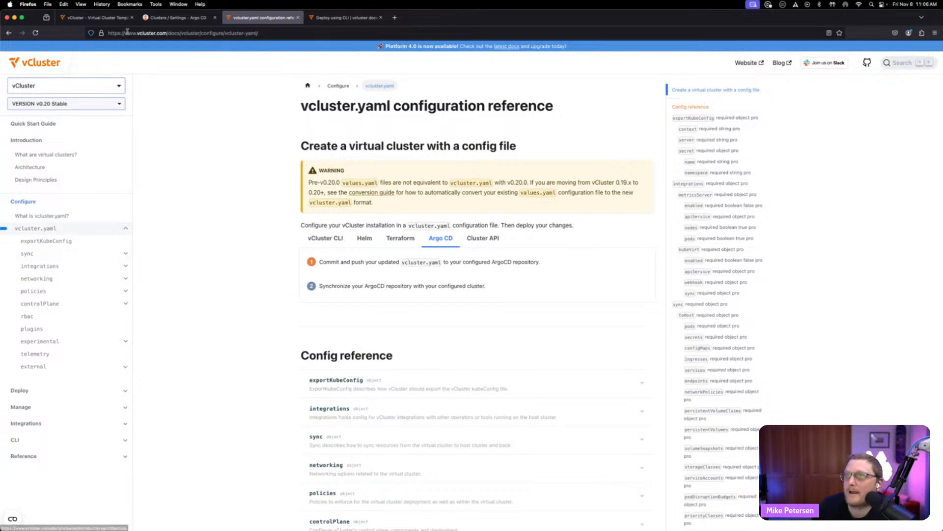
click(93, 17)
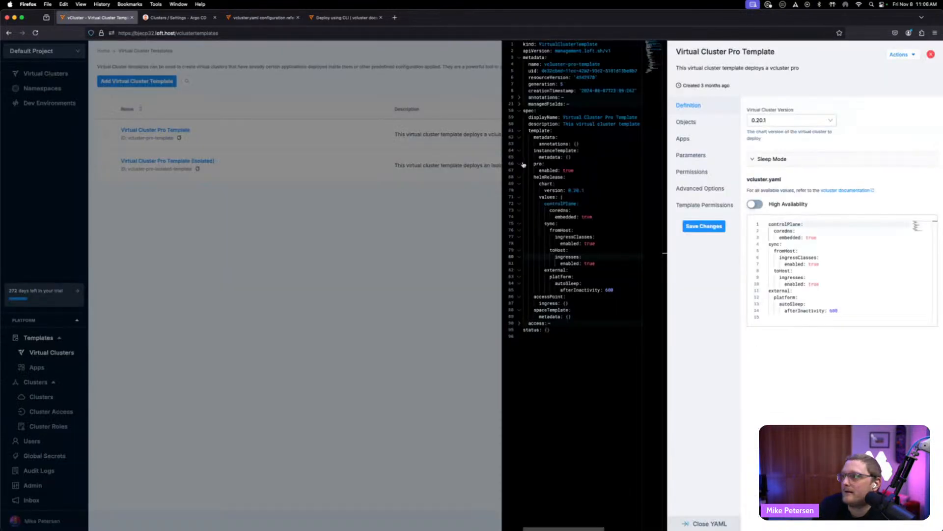
- Review the template's Objects, Apps, Parameters, Permissions and Advanced Options sections, including the list of installable apps
click(699, 124)
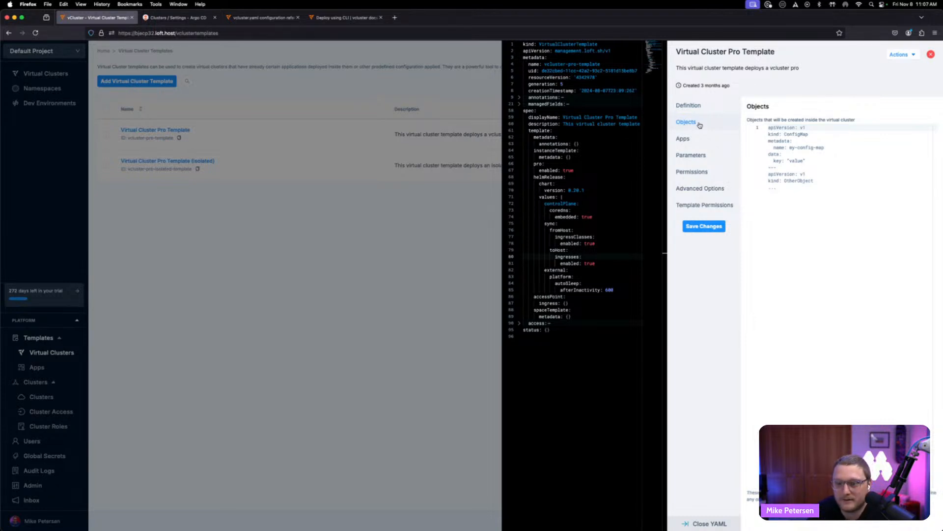
click(696, 139)
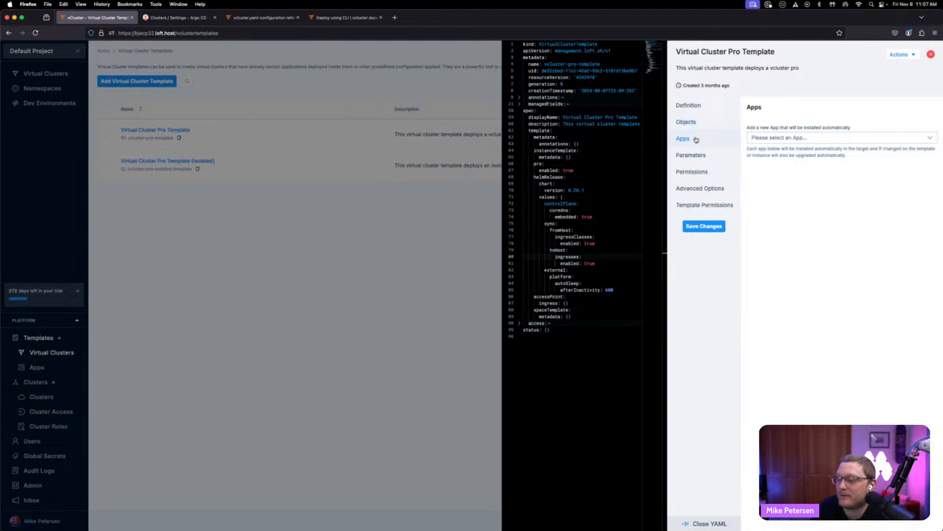
click(821, 138)
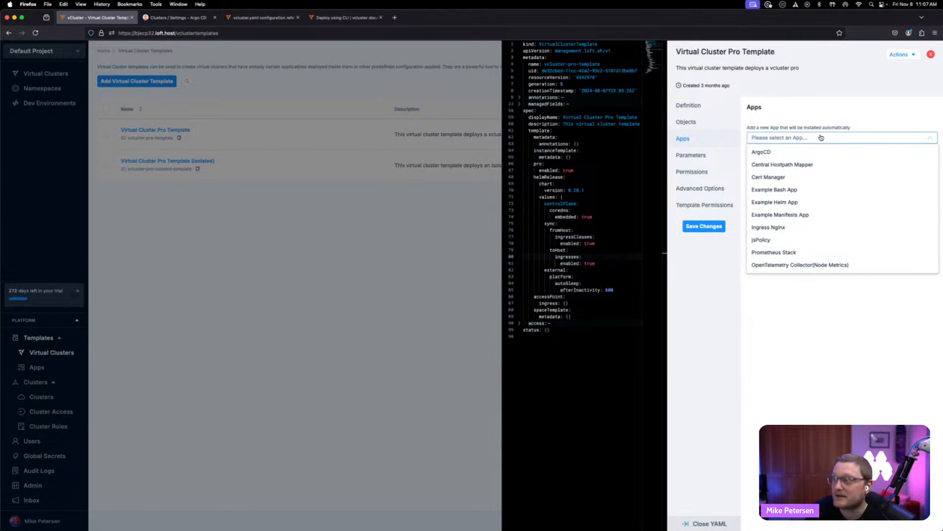
click(696, 160)
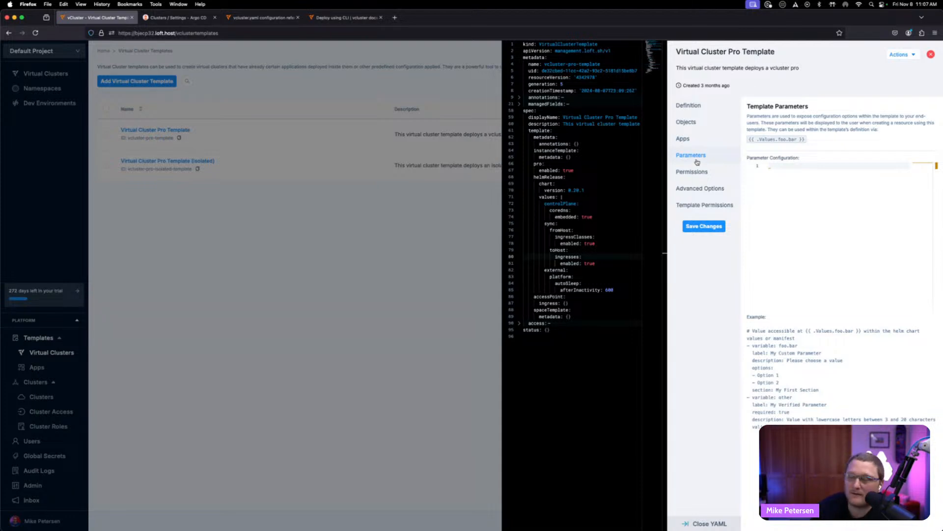
click(696, 175)
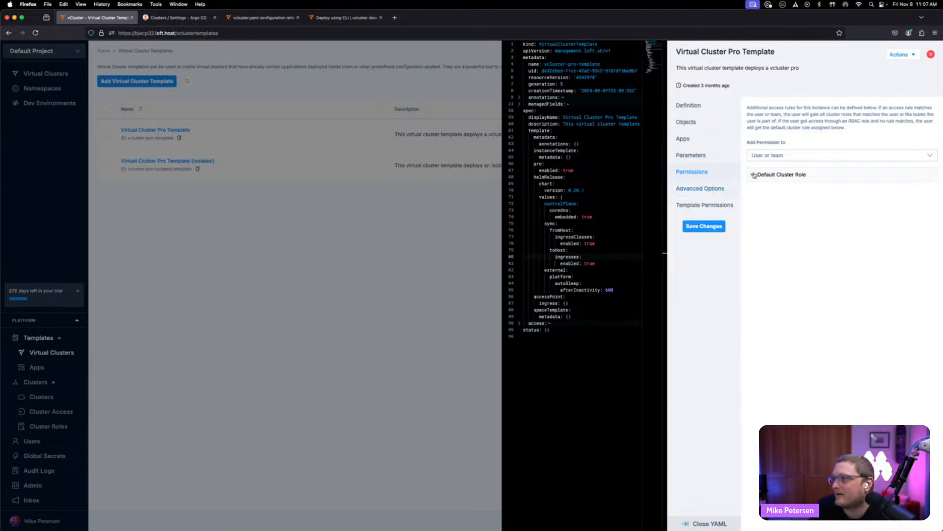
click(708, 188)
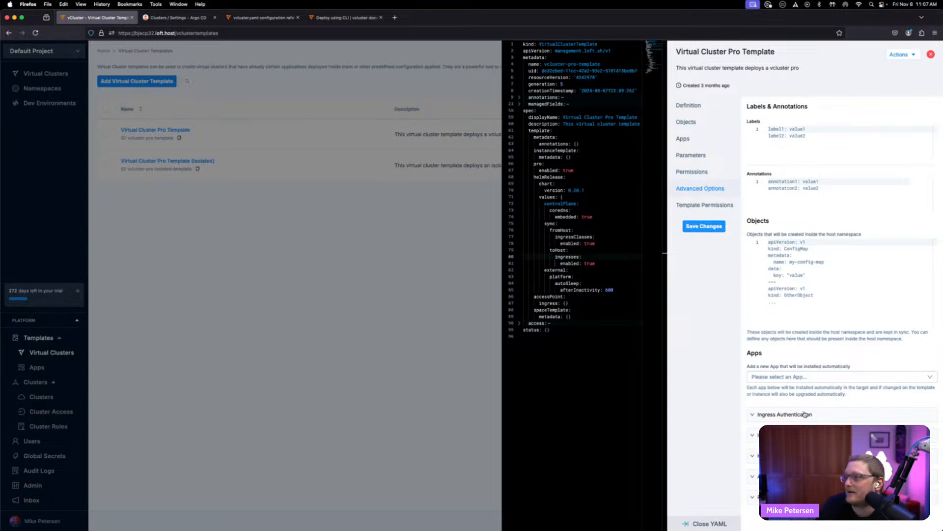
- Expand the ingress sections under Advanced Options, then view the Template Permissions rules
click(802, 435)
click(802, 435)
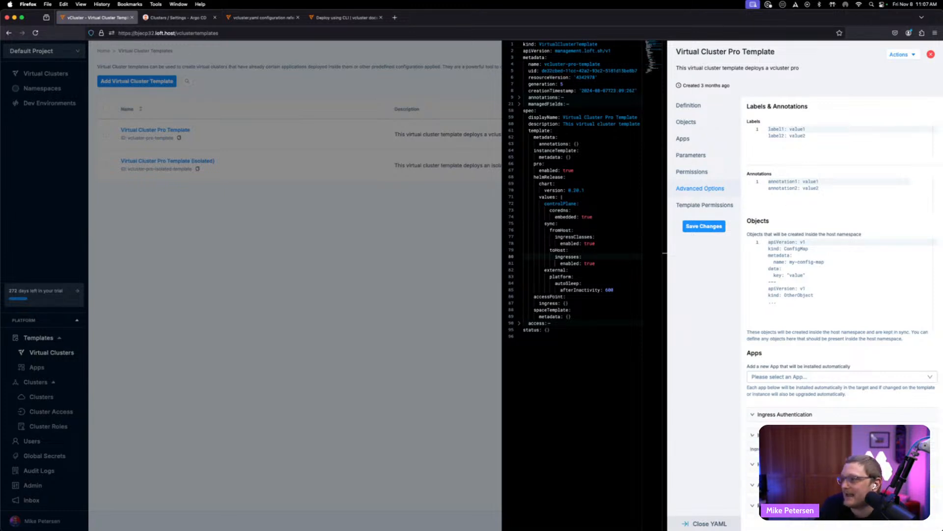
click(801, 456)
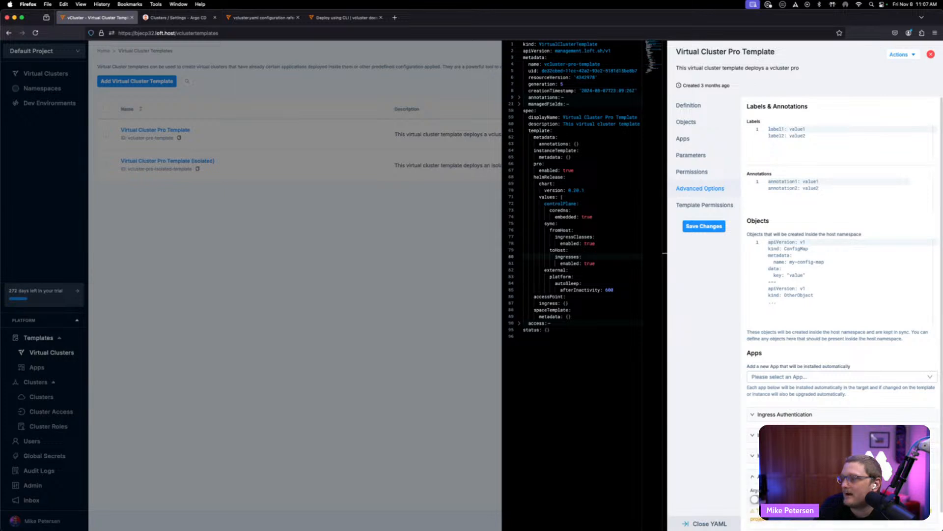
scroll(841, 312, down, 1)
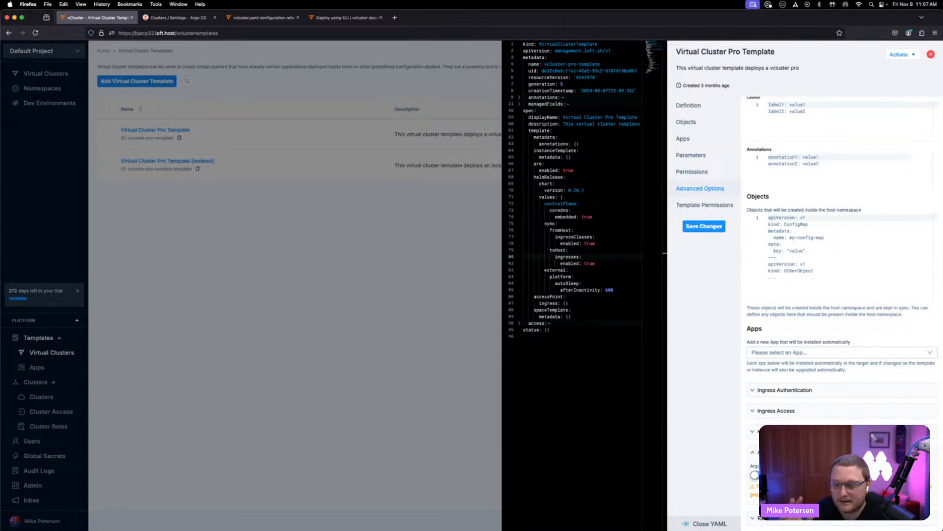
scroll(841, 311, up, 1)
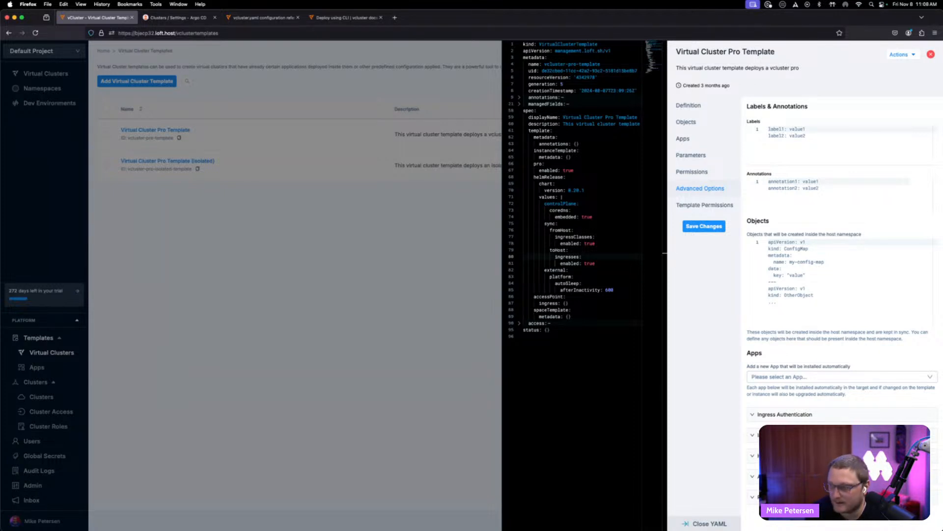
click(712, 207)
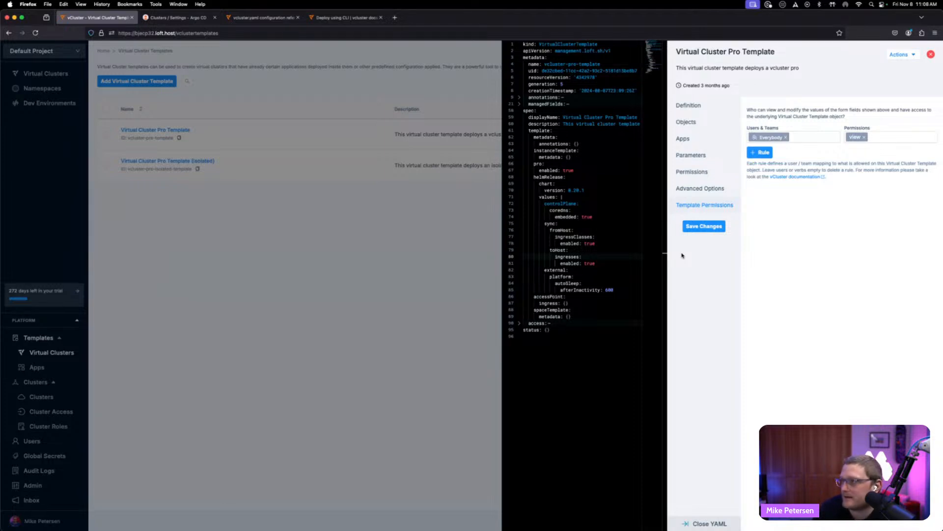
- Close the template while discarding unsaved changes, and open the Clusters page
click(259, 322)
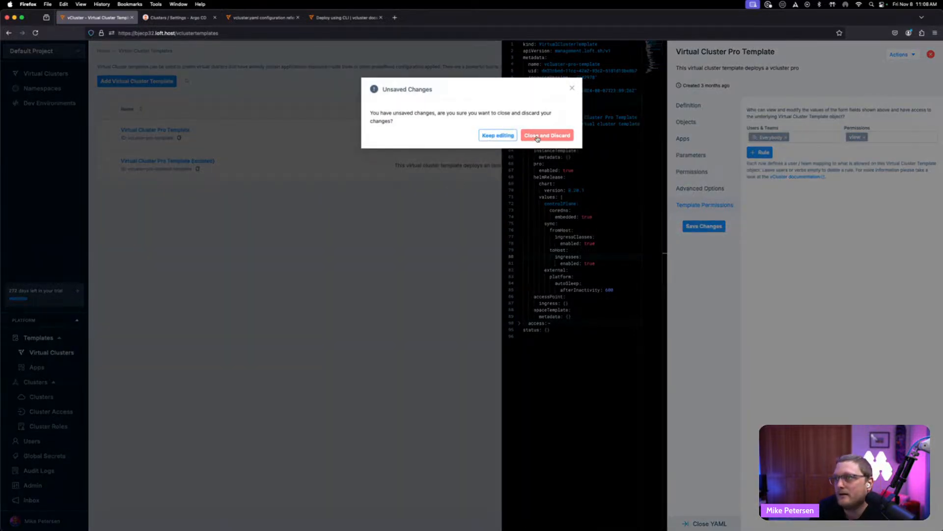
click(543, 136)
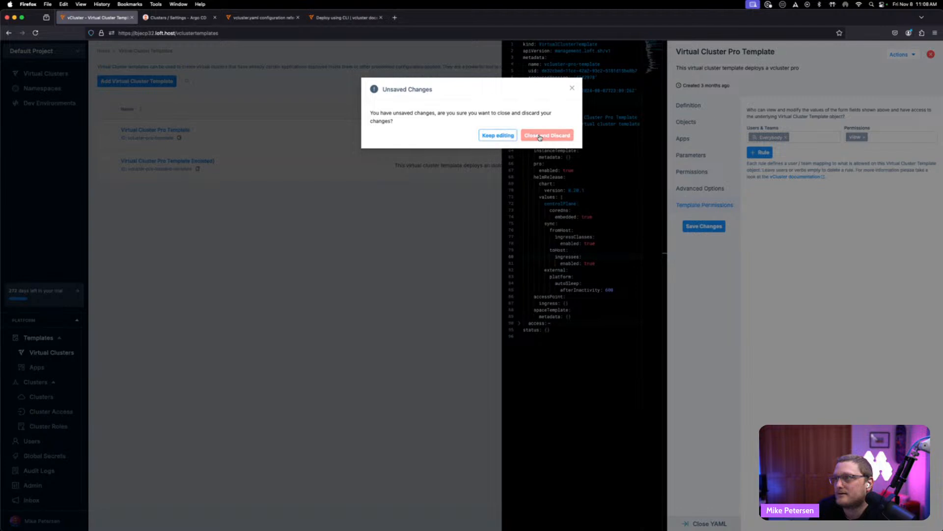
click(545, 135)
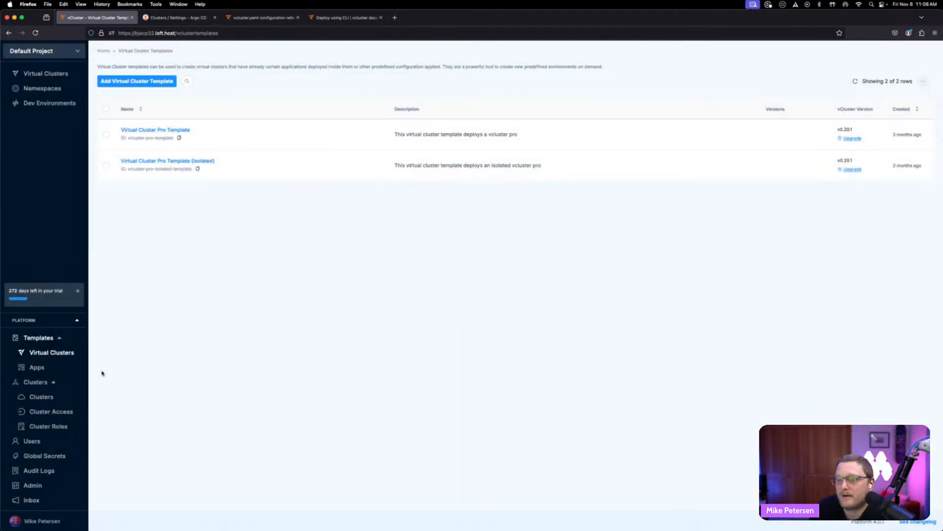
click(42, 396)
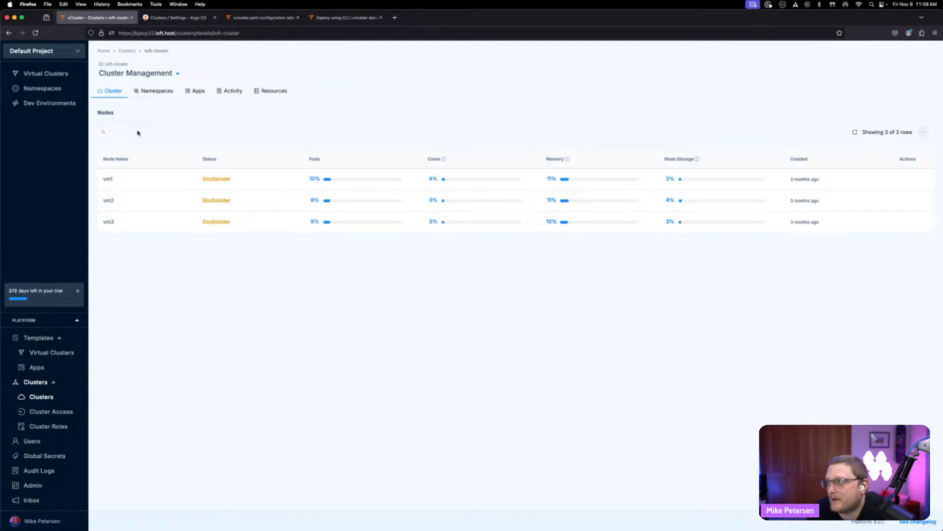
- Open the Connect Host Cluster panel, compare its Helm and vCluster CLI options, and close it
scroll(152, 114, left, 5)
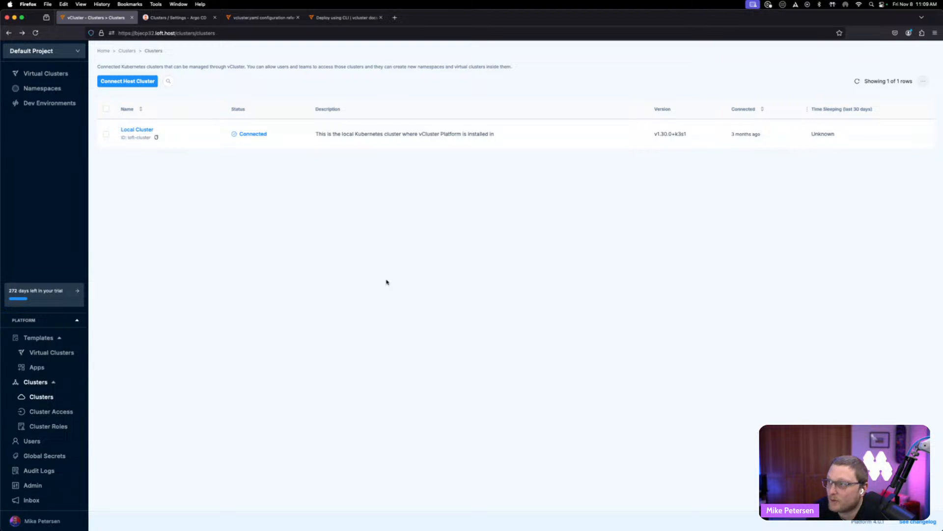
click(132, 84)
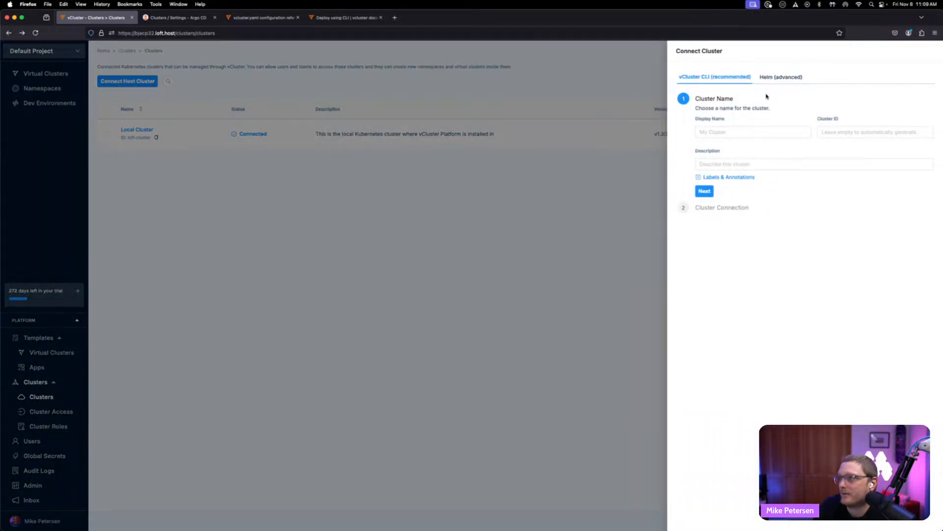
click(795, 80)
click(724, 79)
click(420, 301)
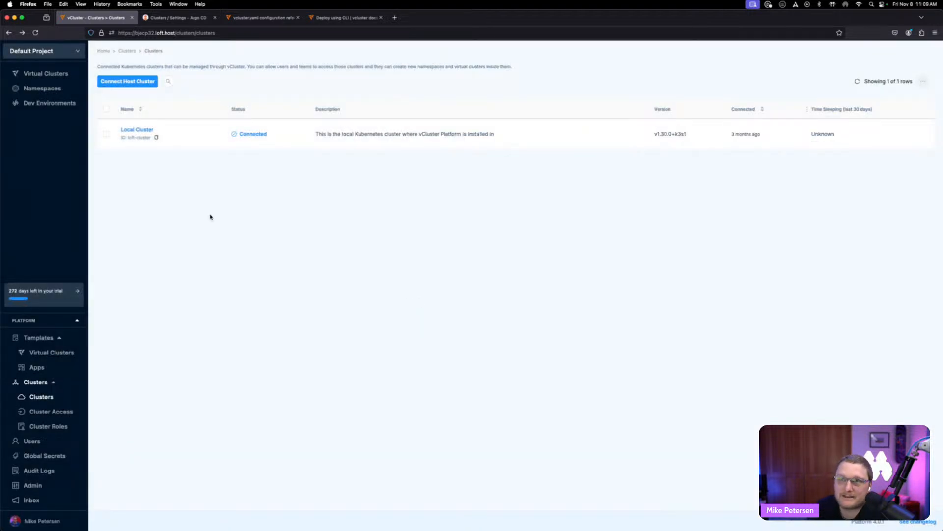
- Open the Default Project's settings and review the Allowed Clusters options, then close the settings
click(54, 74)
click(49, 51)
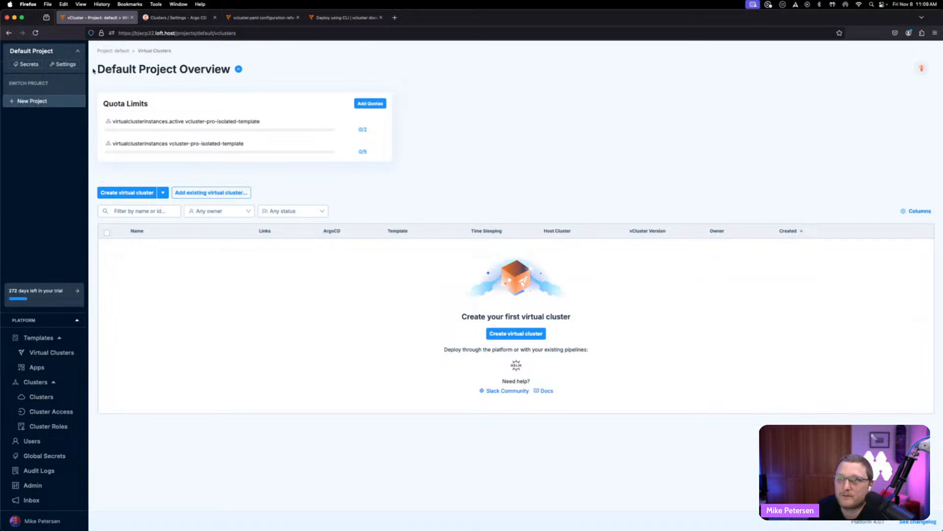
click(70, 64)
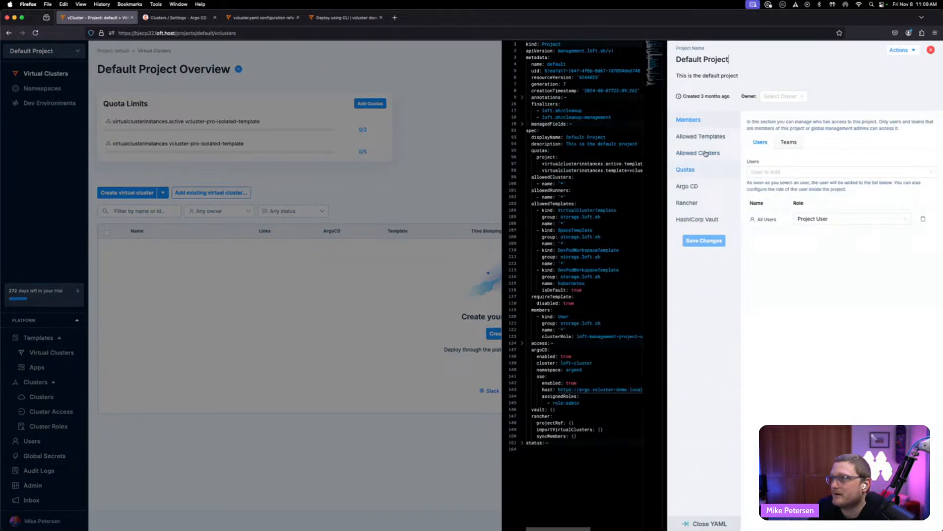
click(706, 152)
click(810, 150)
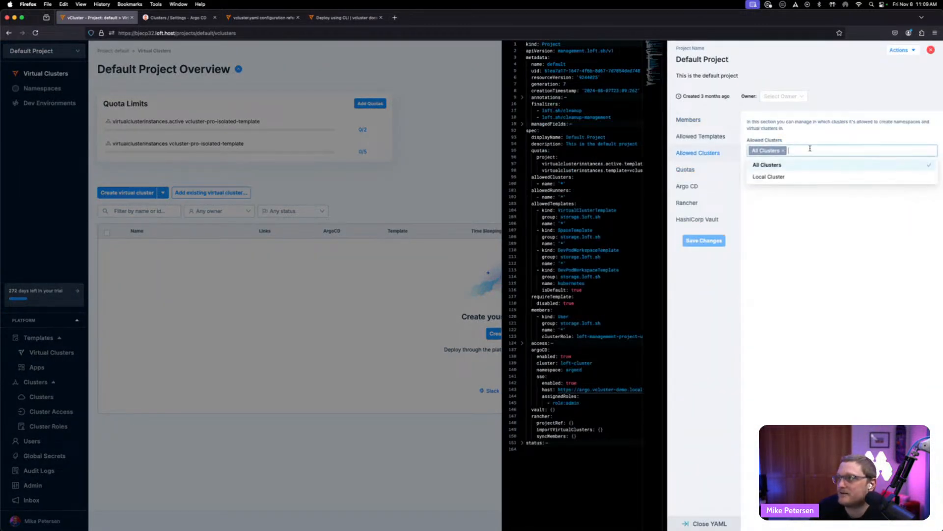
click(744, 233)
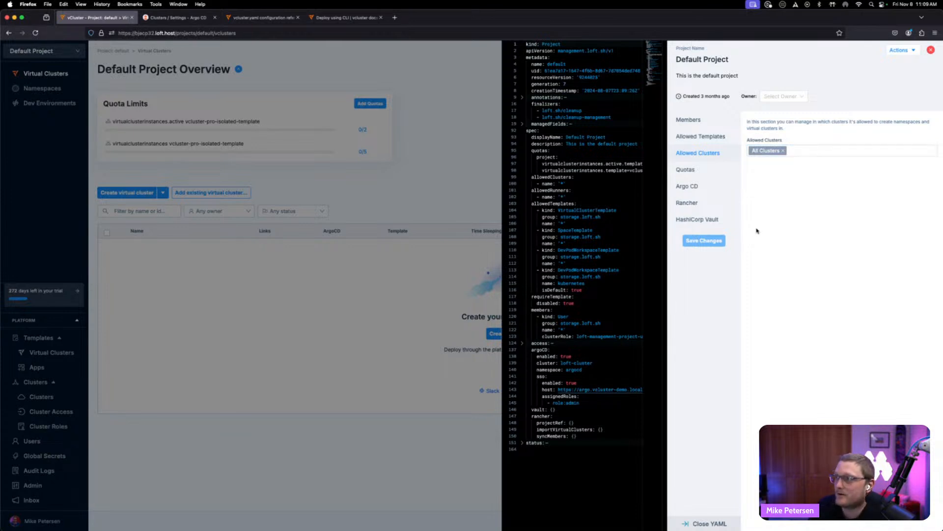
click(343, 341)
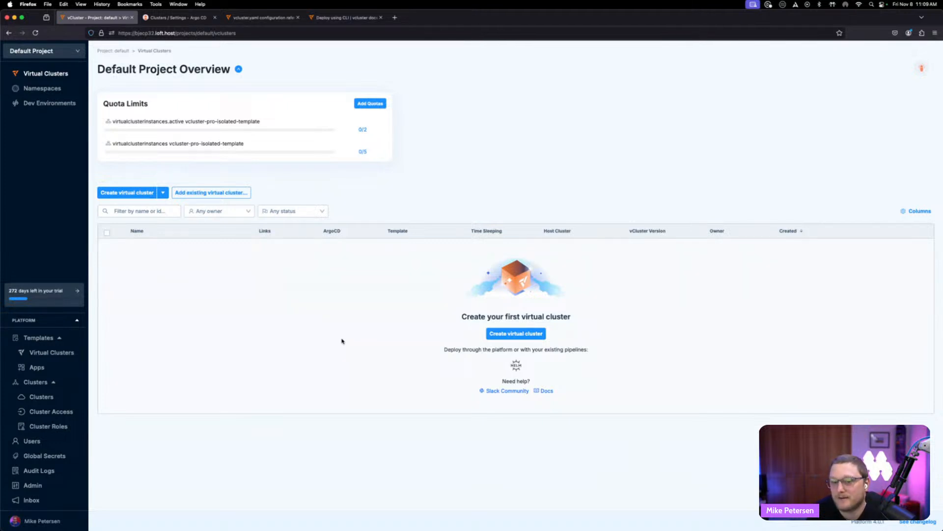
- Start a new virtual cluster and base it on the Virtual Cluster Pro Template
click(144, 192)
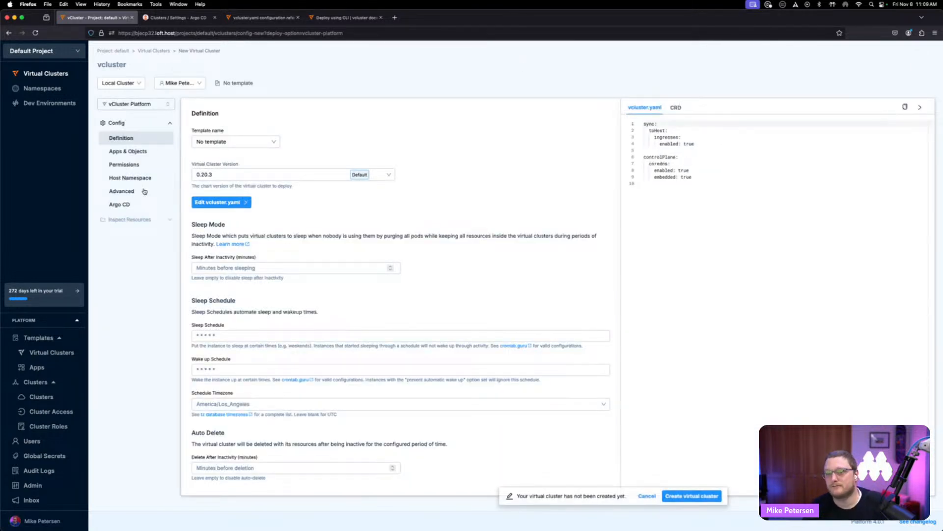
click(230, 142)
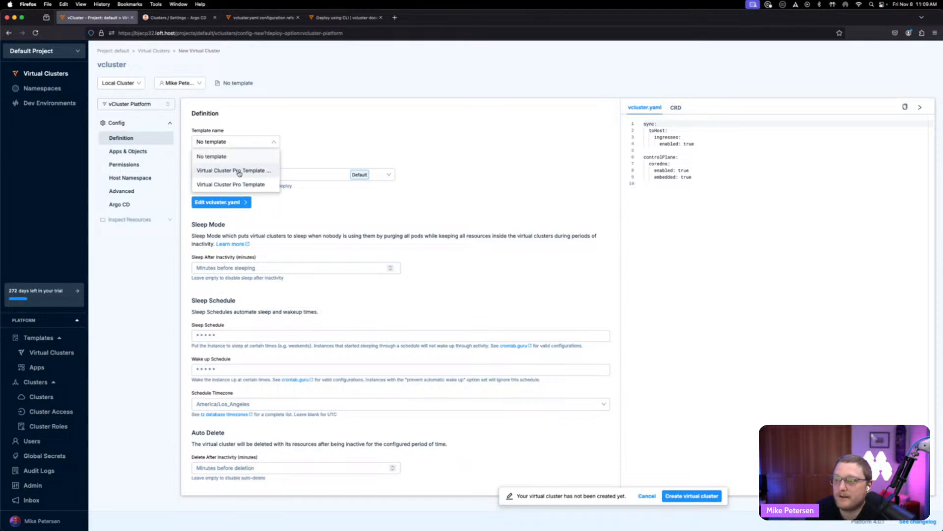
click(238, 184)
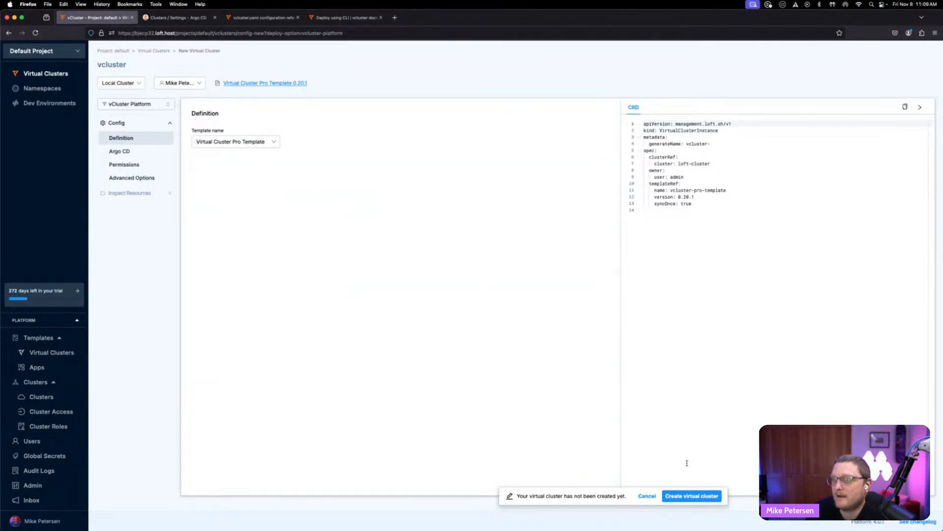
- Check the Argo CD, Permissions and Advanced Options sections, then create the virtual cluster
click(136, 151)
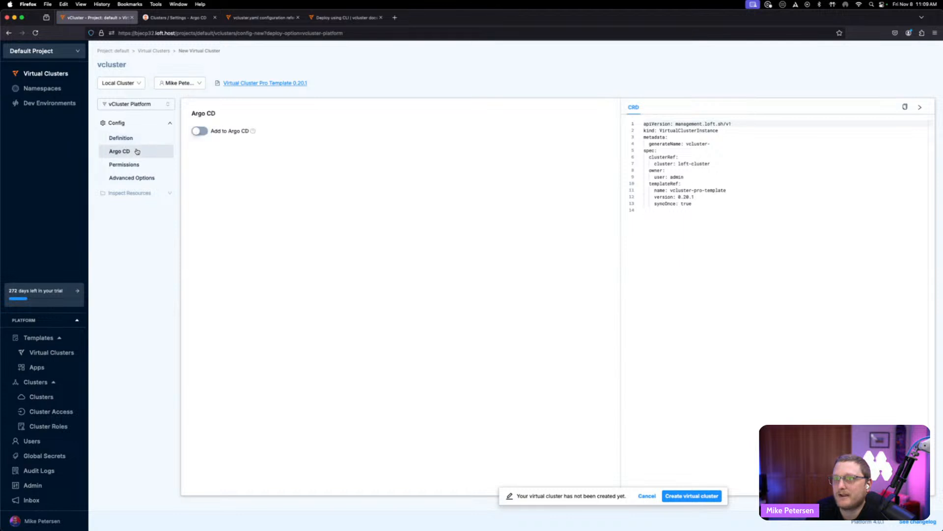
click(137, 164)
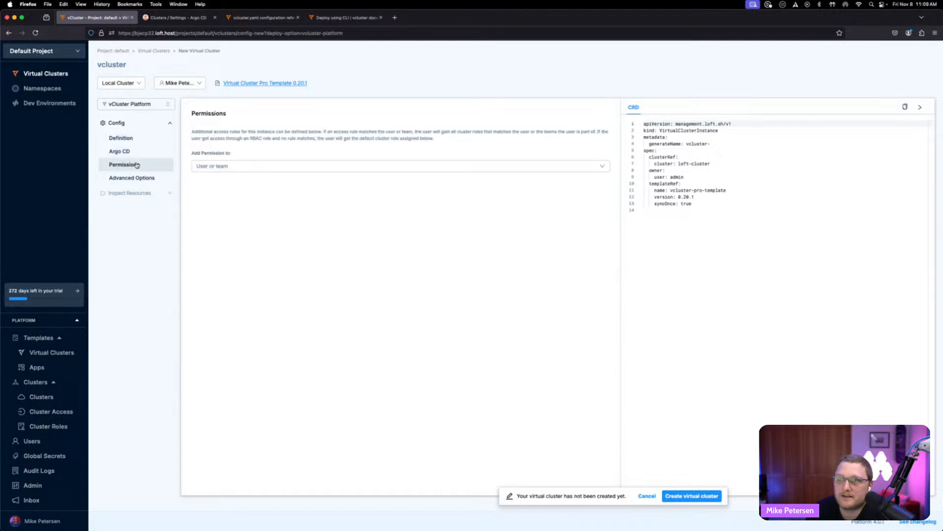
click(136, 178)
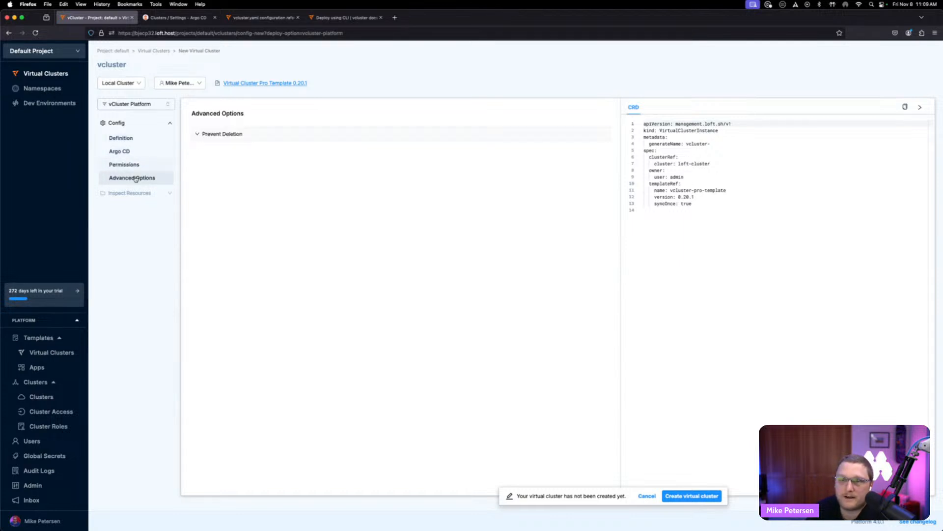
click(139, 139)
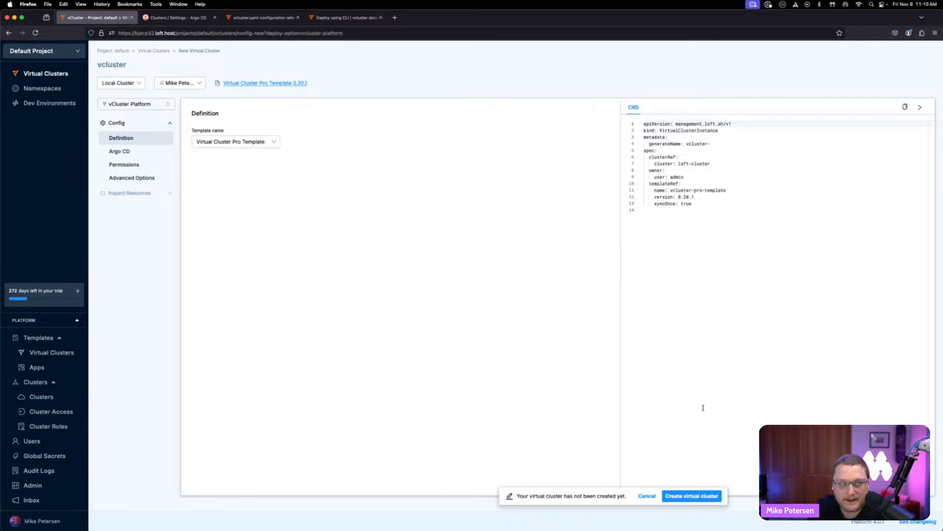
click(692, 495)
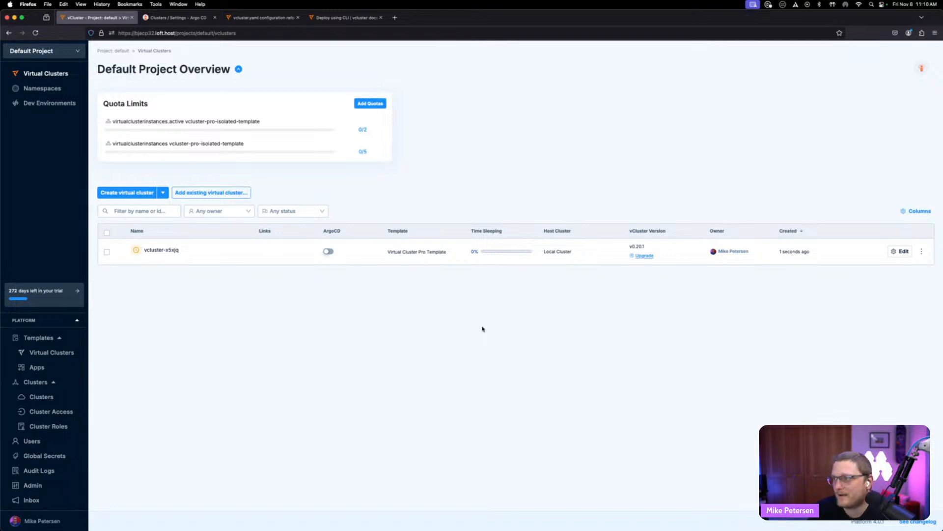
- Browse the Users, Teams and Management Roles pages
click(46, 439)
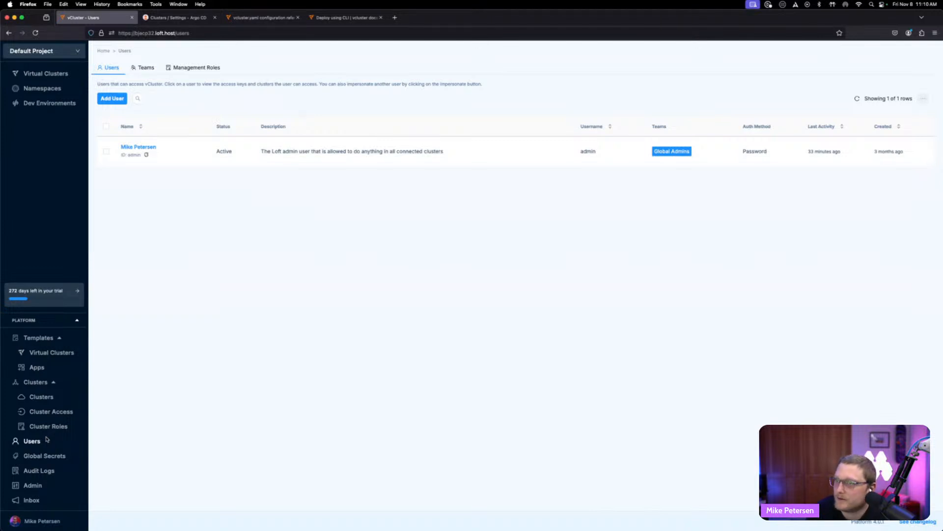
click(146, 67)
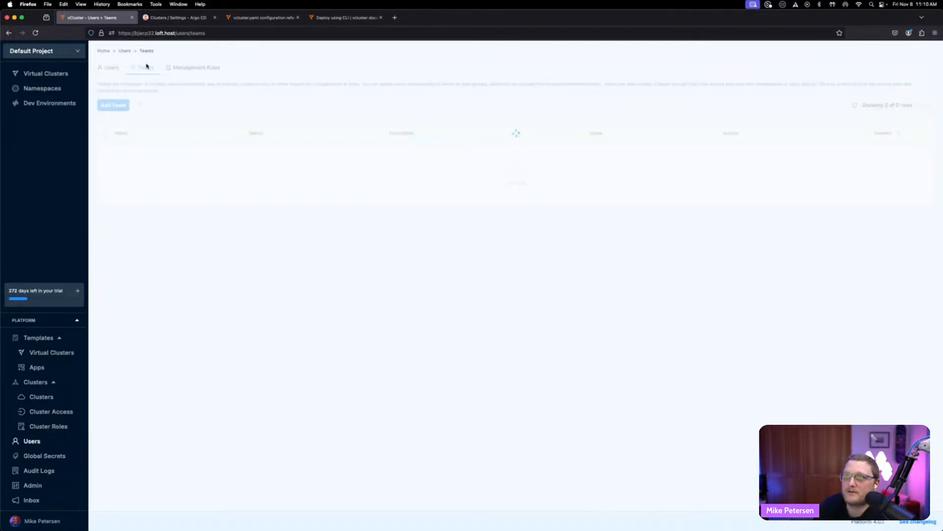
click(209, 73)
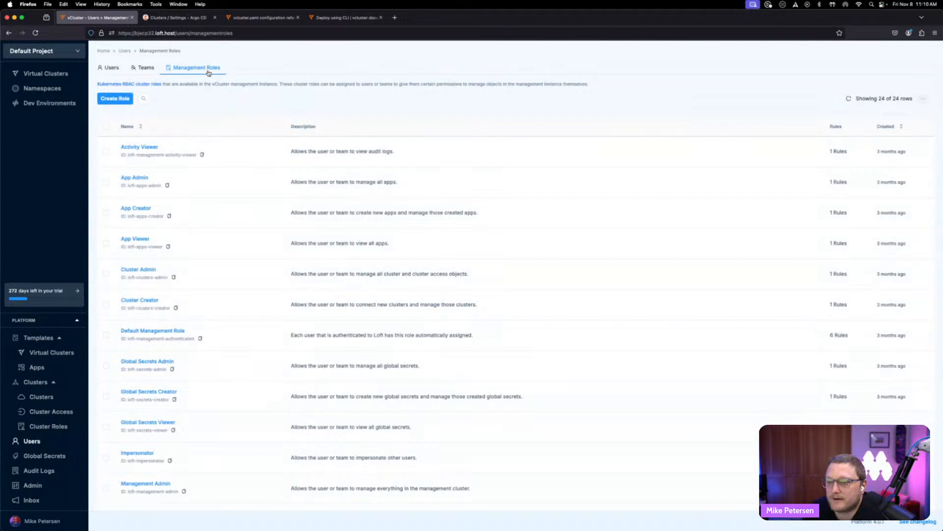
click(112, 68)
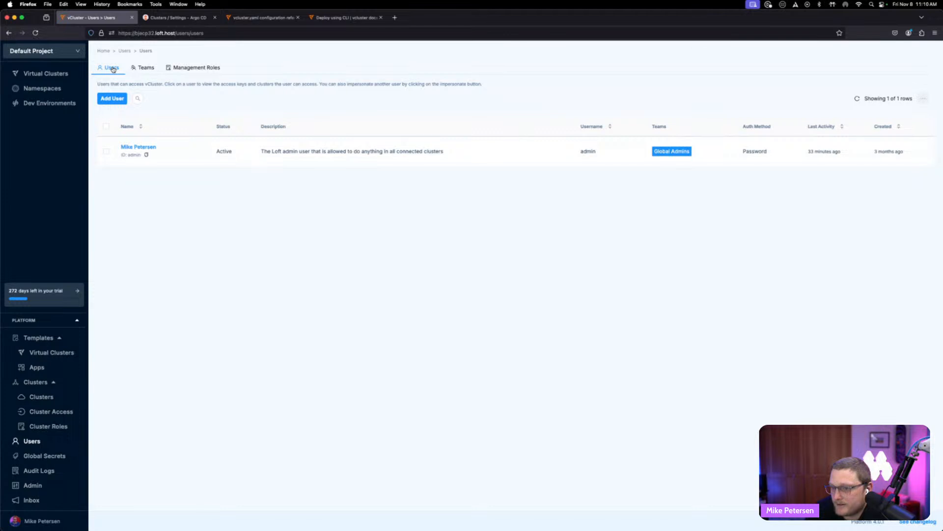
- Return to the project's virtual clusters list and open the newly created virtual cluster
click(46, 74)
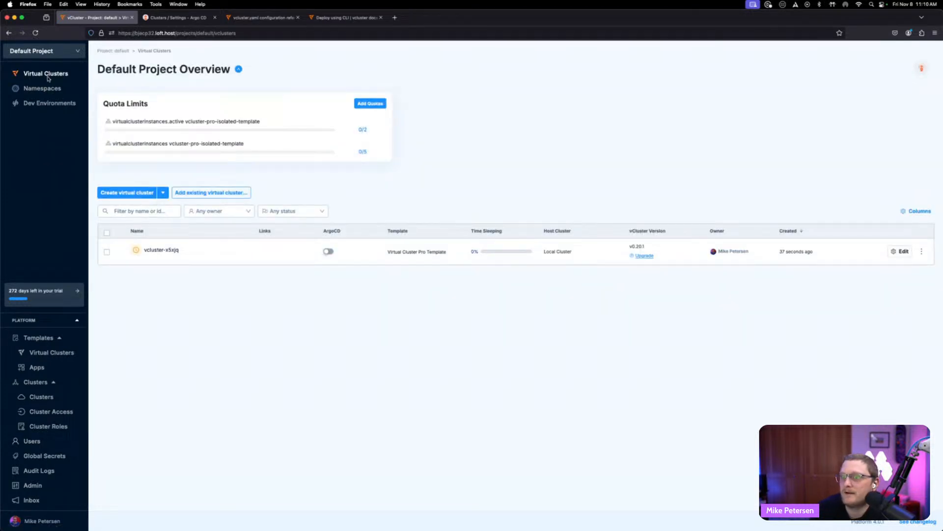
mouse_move(137, 250)
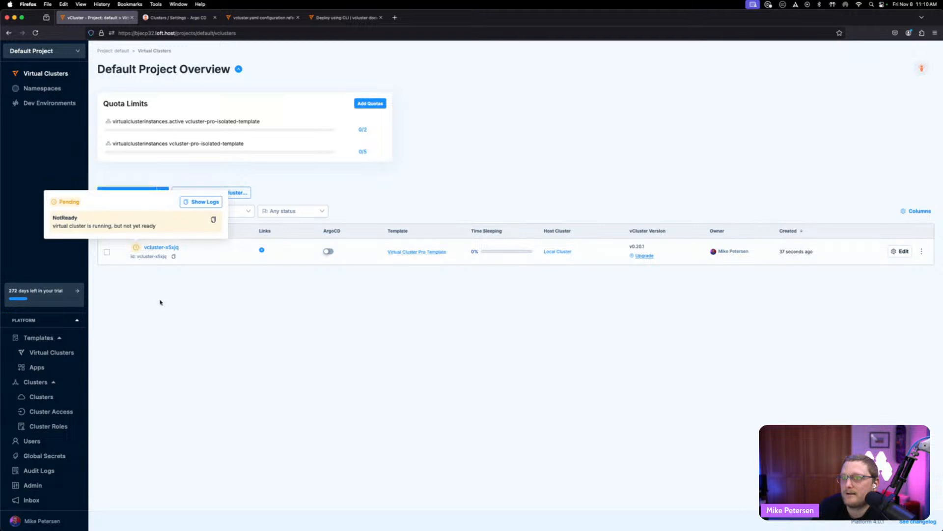
mouse_move(503, 250)
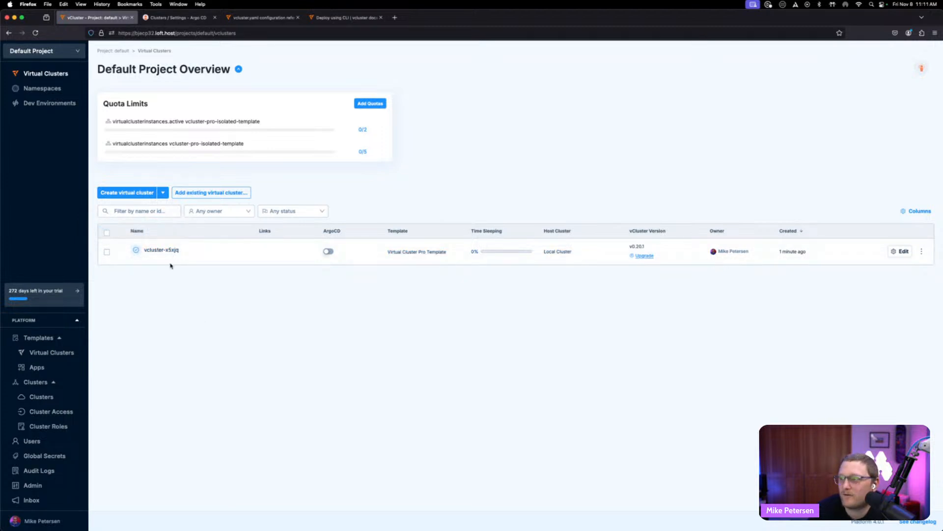
click(159, 249)
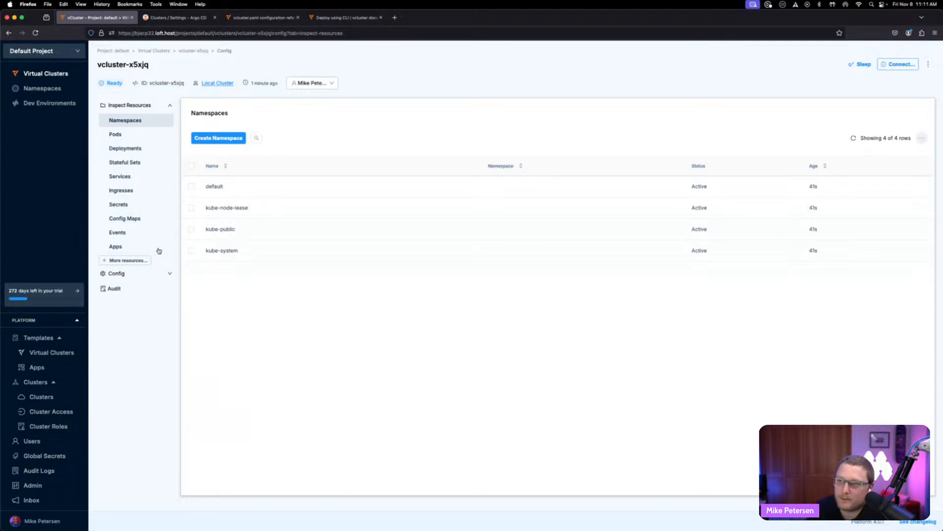
- Inspect the virtual cluster's Pods, Namespaces, Deployments and Stateful Sets, then go back to the virtual clusters list
click(140, 138)
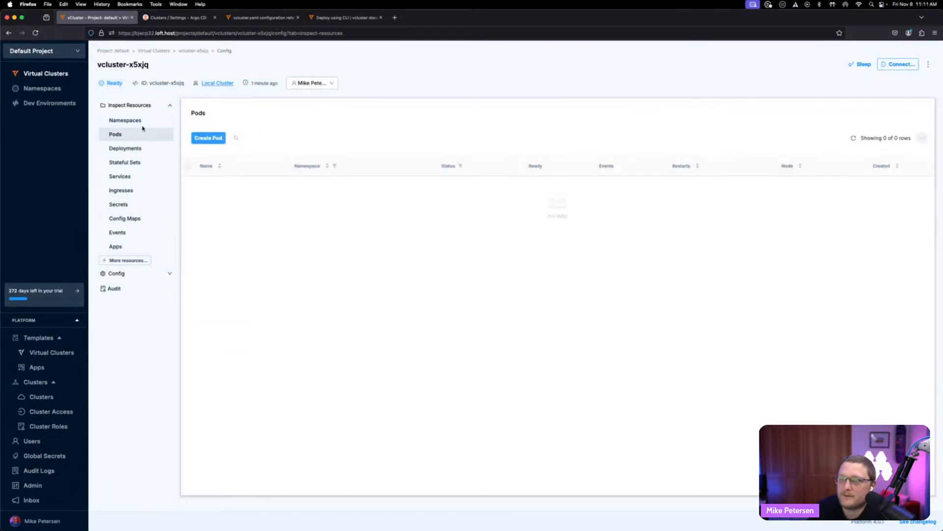
click(143, 125)
click(135, 149)
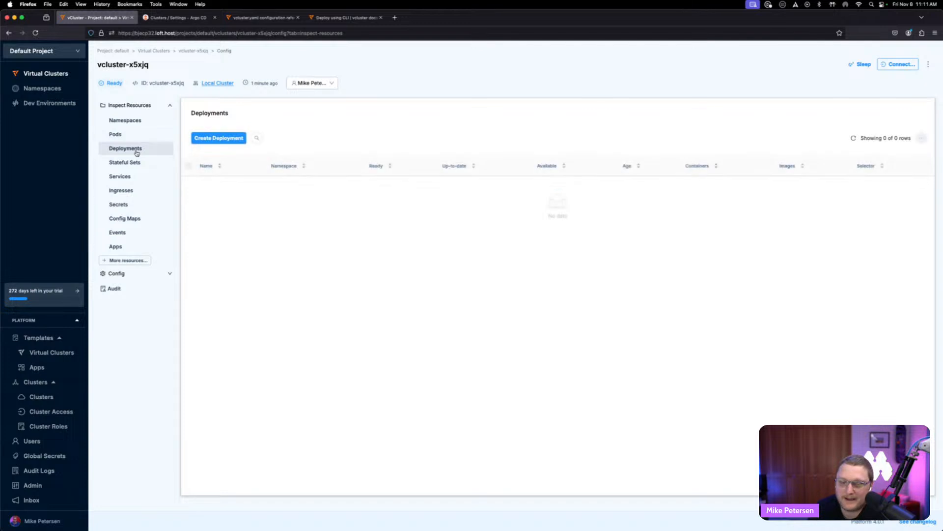
click(136, 164)
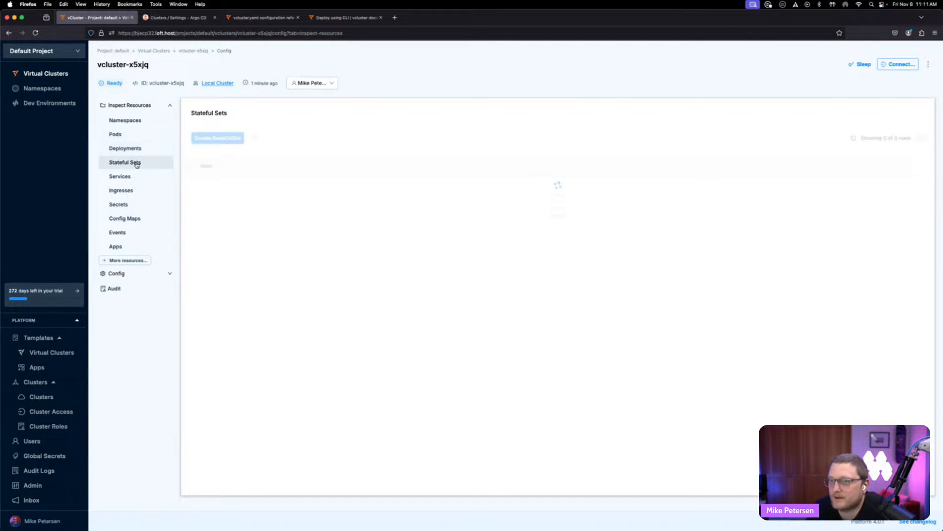
click(137, 126)
click(69, 73)
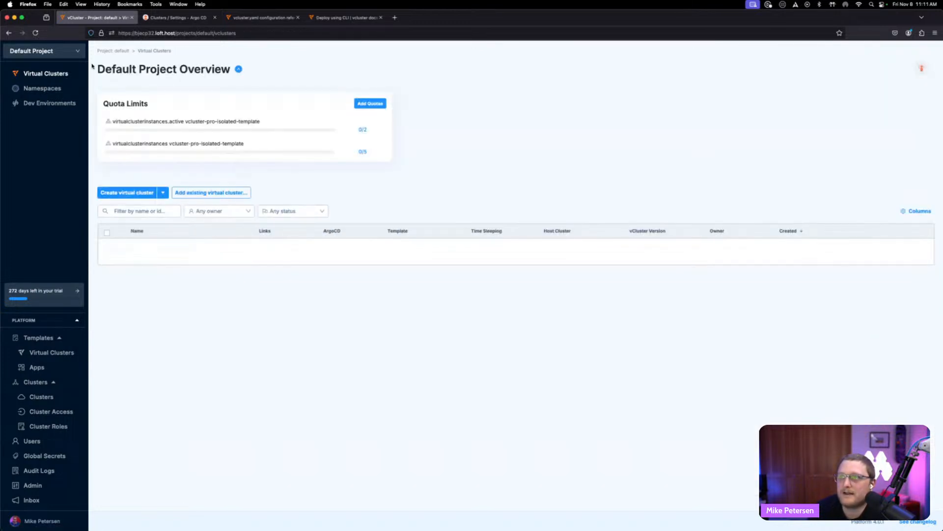
- Check Argo CD's cluster list, then enable Argo CD for the new virtual cluster
click(176, 18)
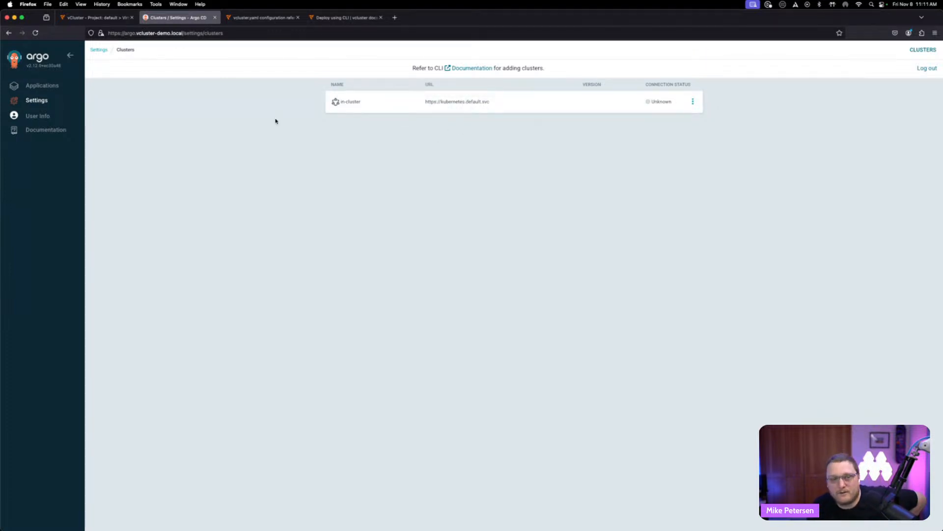
click(117, 19)
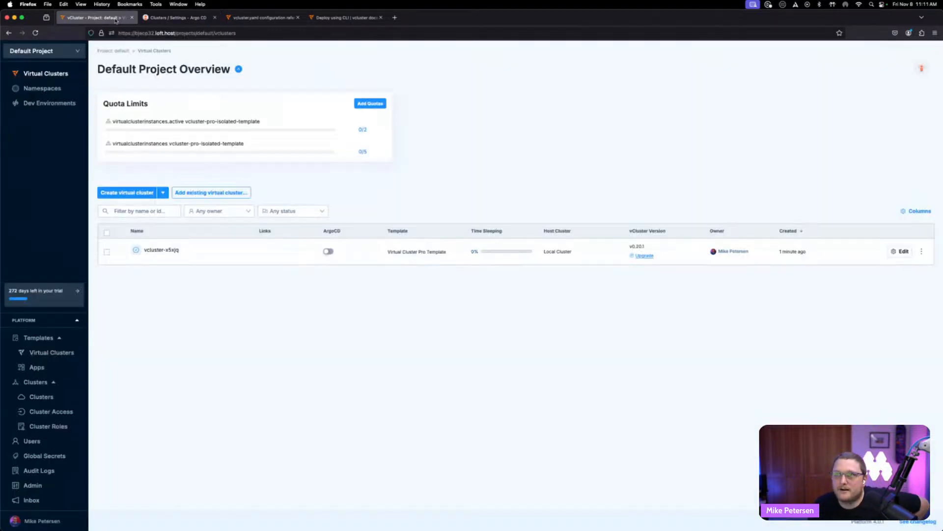
click(328, 251)
- Review Argo CD's clusters and applications for the new virtual cluster, then return to the platform tab
click(182, 19)
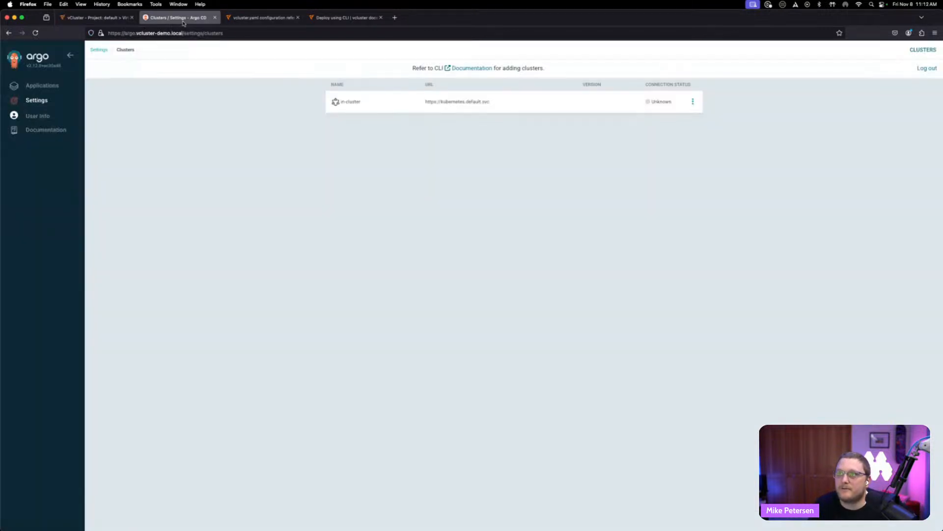
click(65, 98)
click(386, 220)
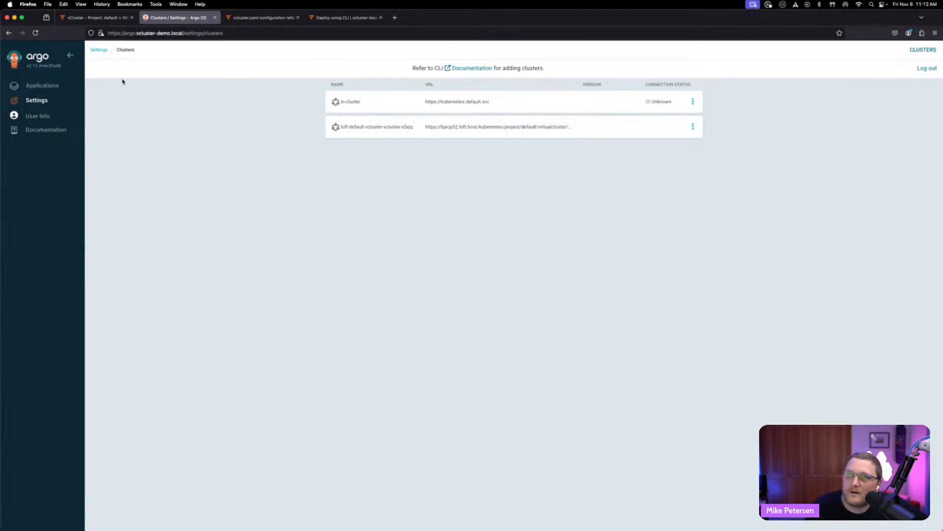
click(96, 20)
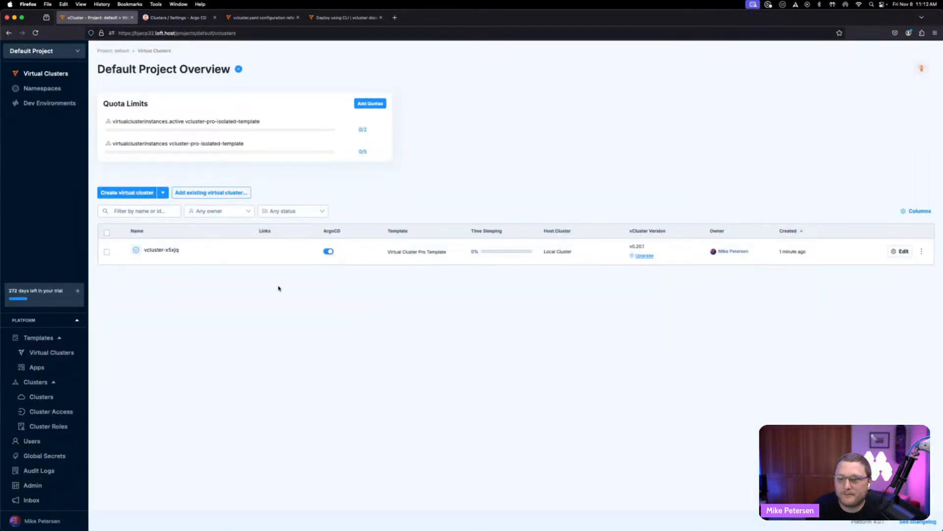
click(920, 71)
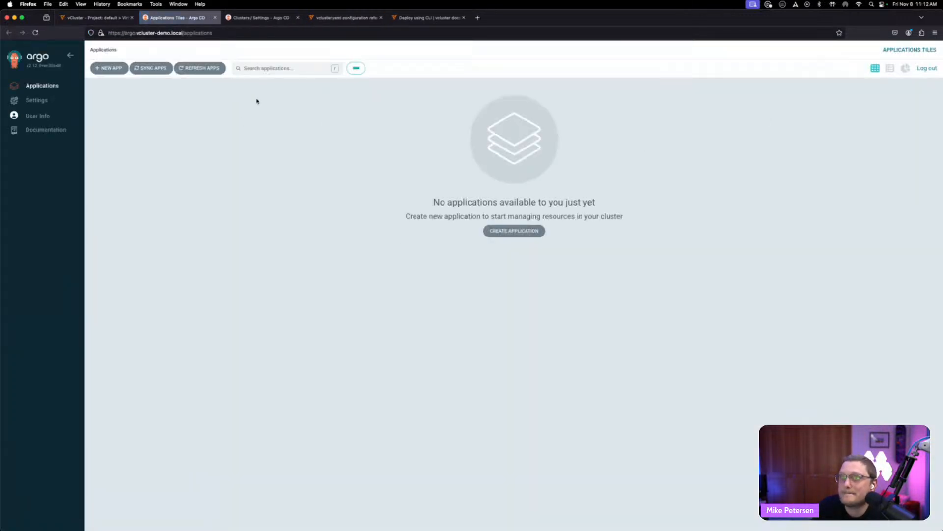
click(215, 17)
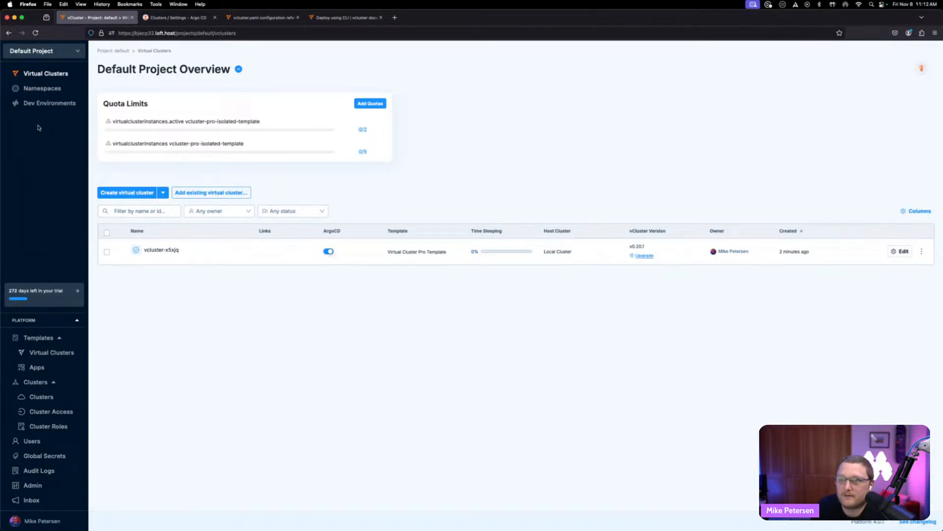
- Browse the project's Namespaces and Dev Environments pages, then return to the Virtual Clusters list
click(43, 88)
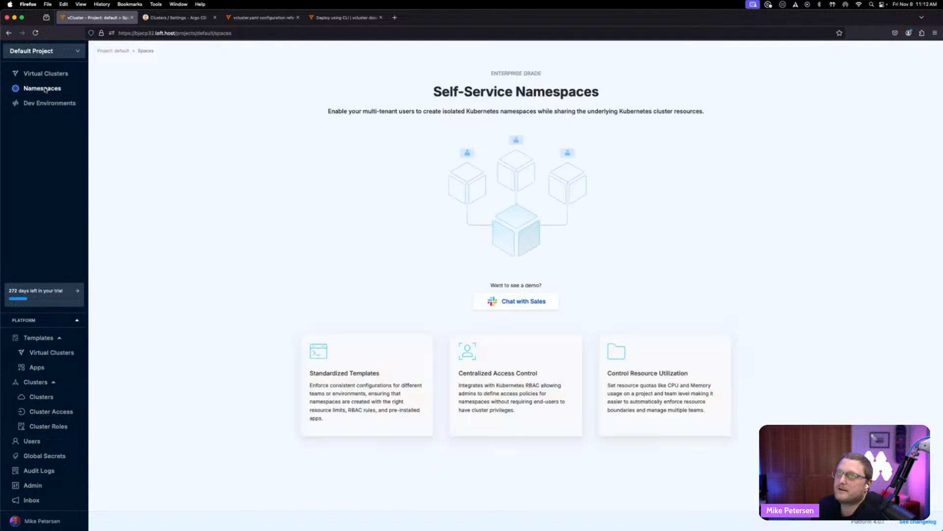
click(45, 104)
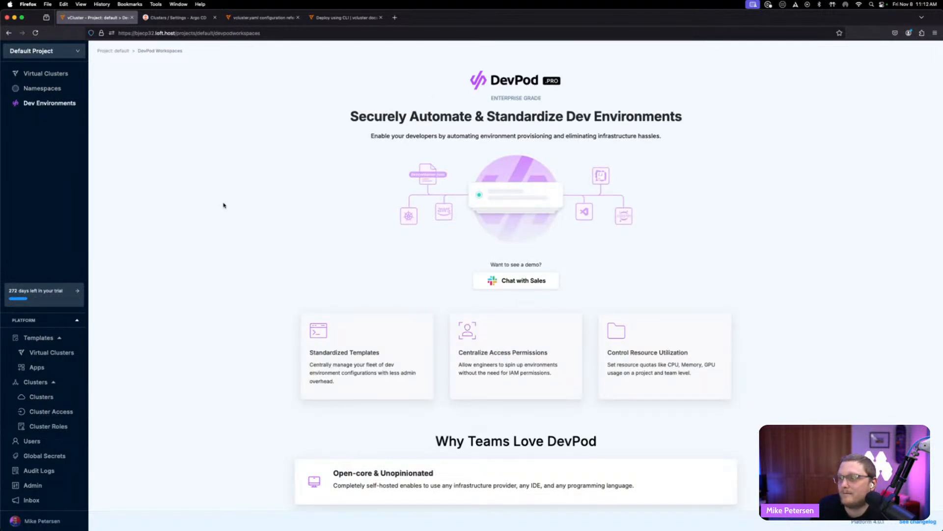
scroll(224, 205, down, 3)
scroll(223, 206, up, 3)
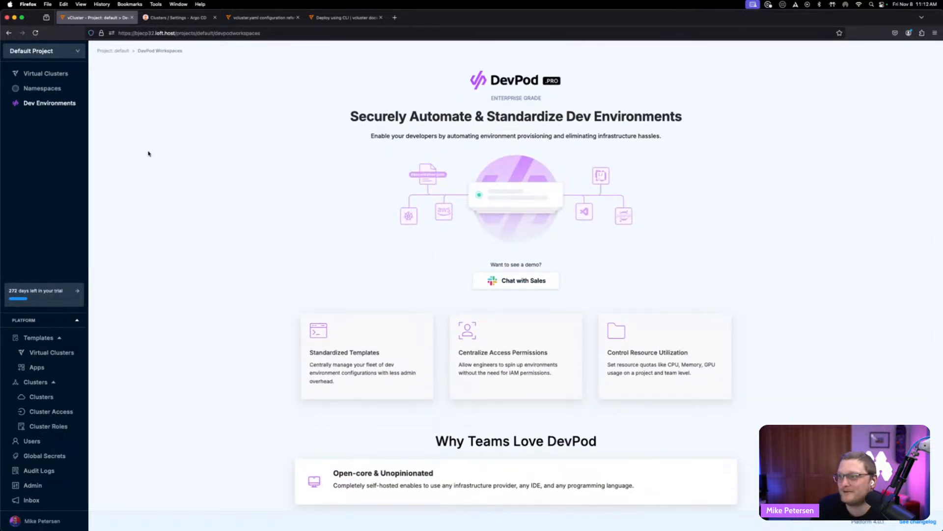
click(37, 87)
click(44, 75)
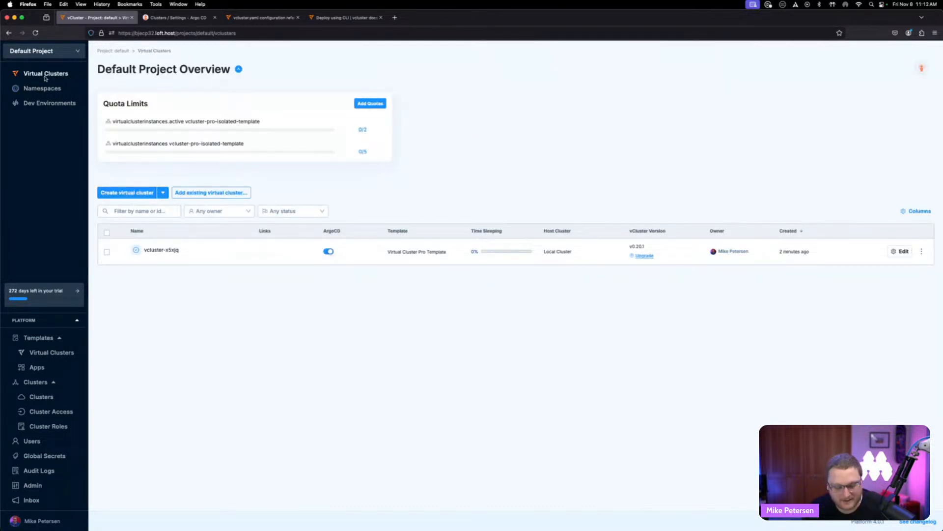
- Switch to the terminal, clear it, and list virtual clusters with vcluster list
key(super+Tab)
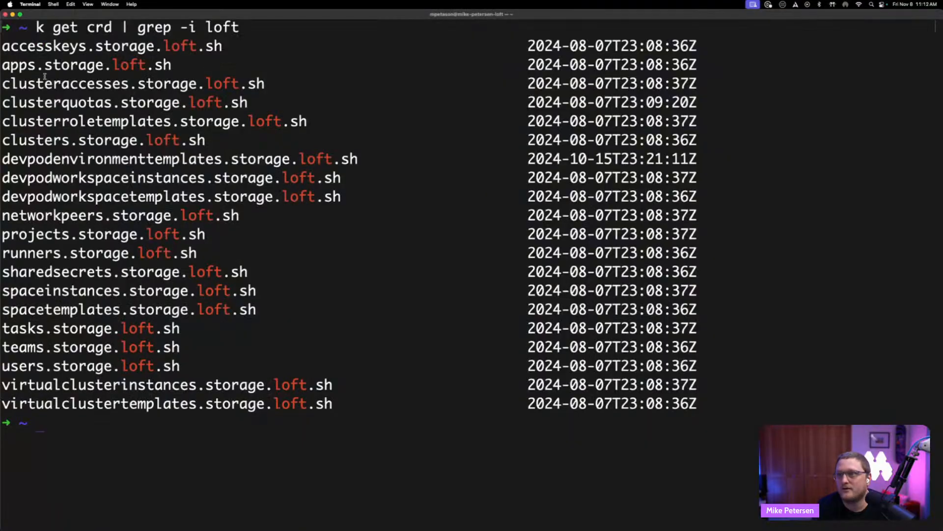
text(clear)
key(Return)
text(vcluster list)
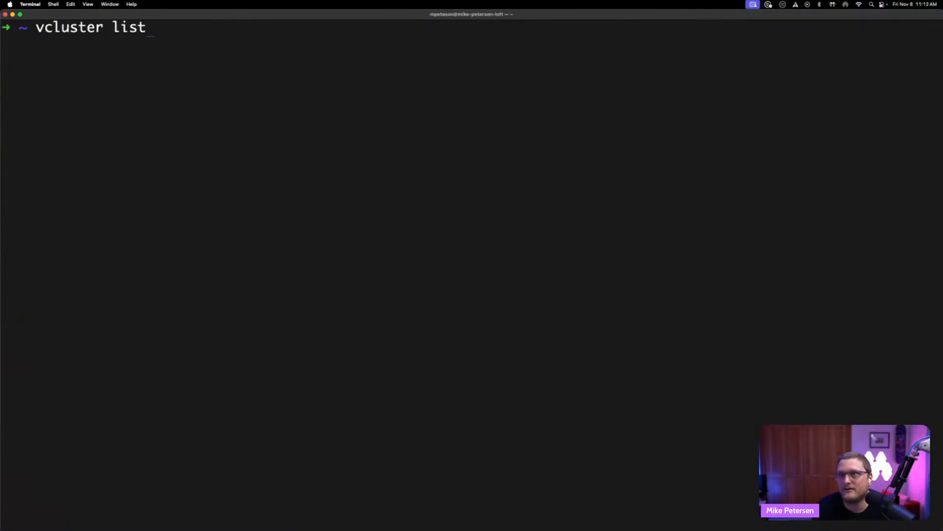
key(Return)
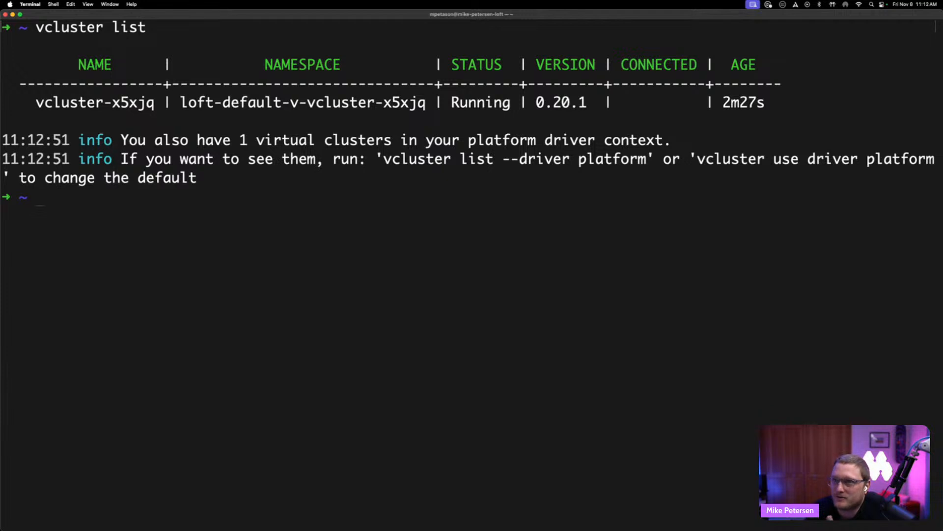
- Run vcluster without arguments and scroll through its available commands and flags
text(vcluster)
key(Return)
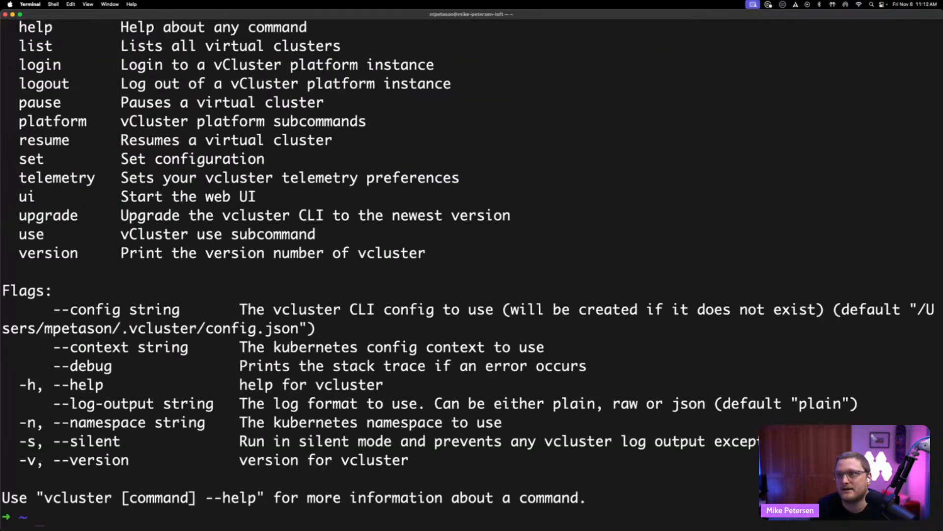
scroll(76, 93, up, 5)
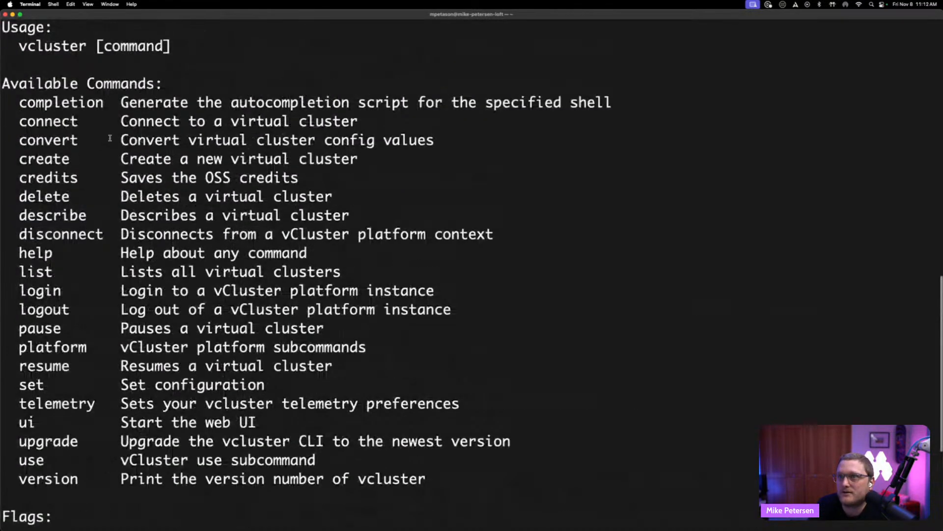
scroll(72, 143, down, 5)
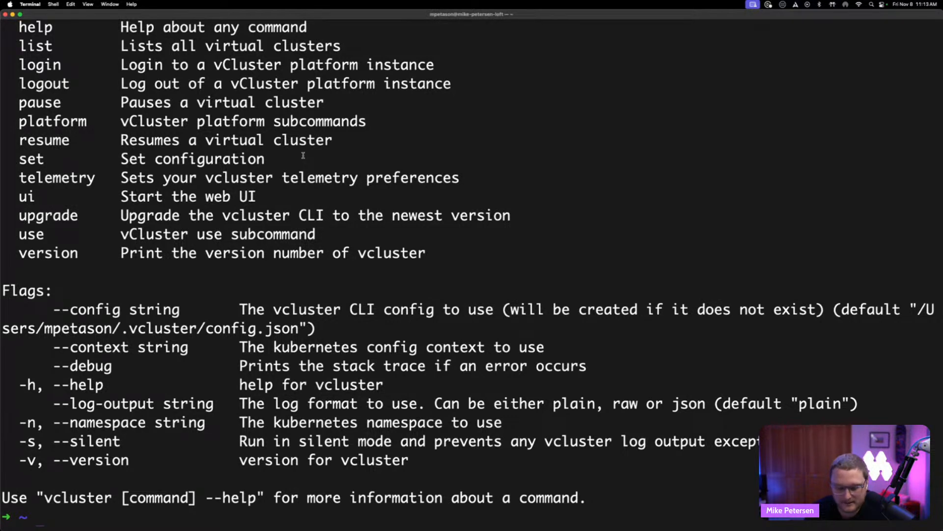
- List the host cluster's namespaces with k get ns and copy the virtual cluster's namespace name
text(k get ns)
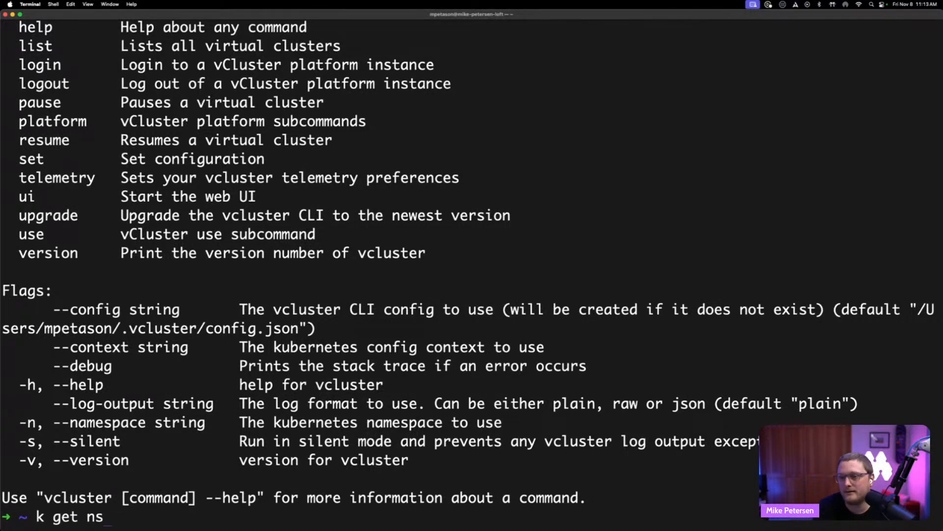
key(Return)
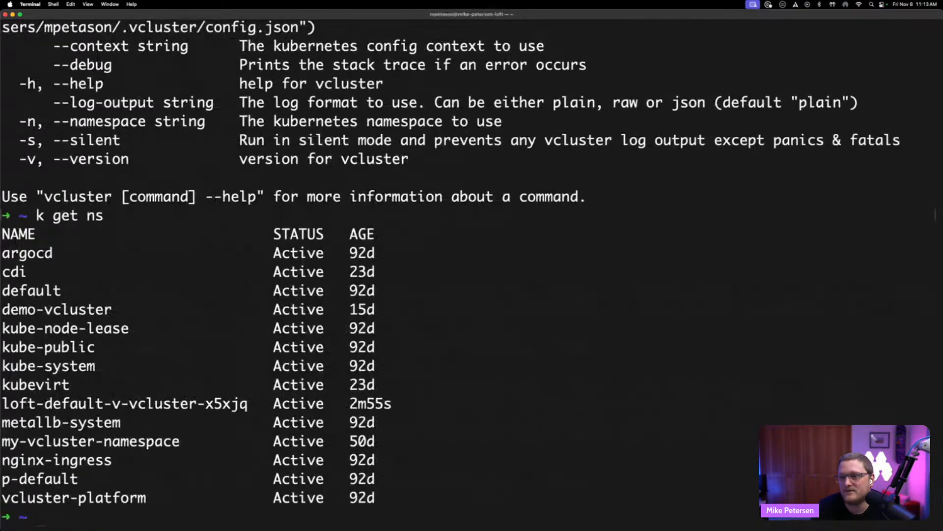
double_click(136, 493)
double_click(158, 404)
click(222, 401)
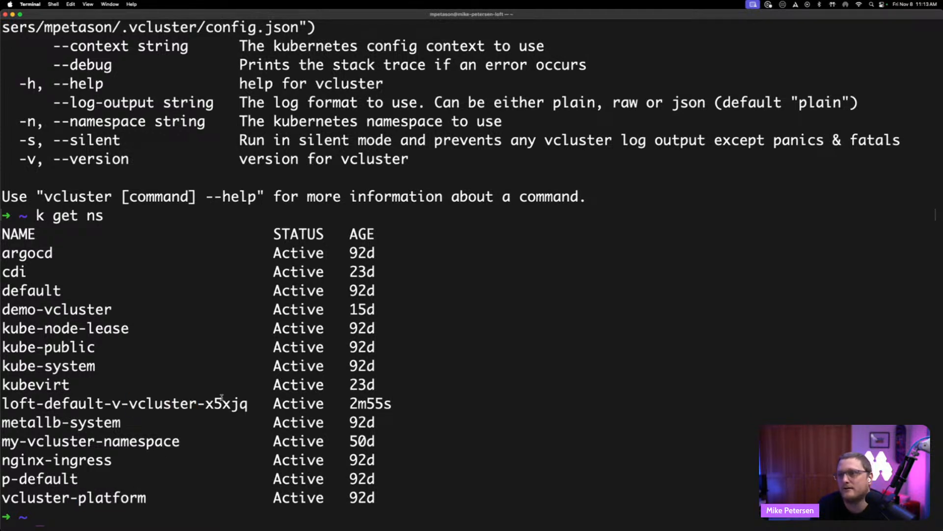
drag(248, 404, 4, 404)
key(super+c)
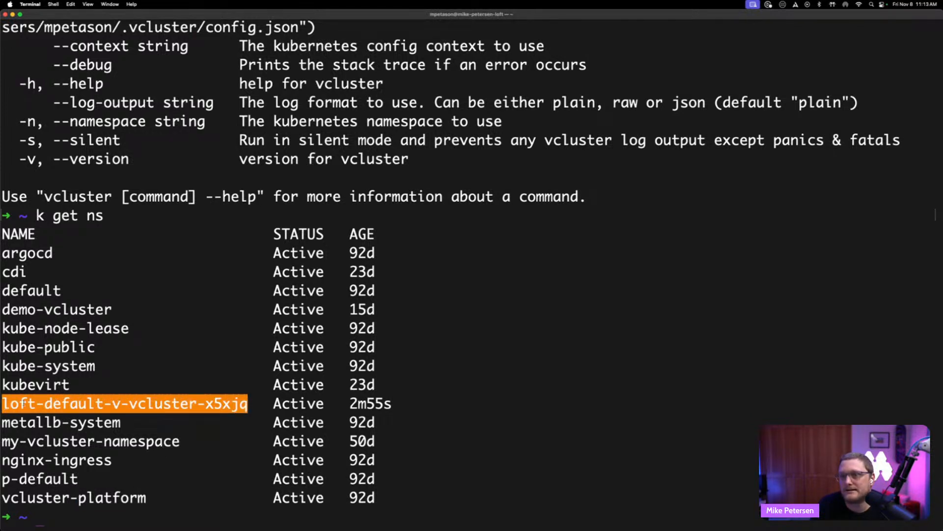
- List all resources in the loft-default-v-vcluster-x5xjq namespace with k get all -n
text(k get all -n)
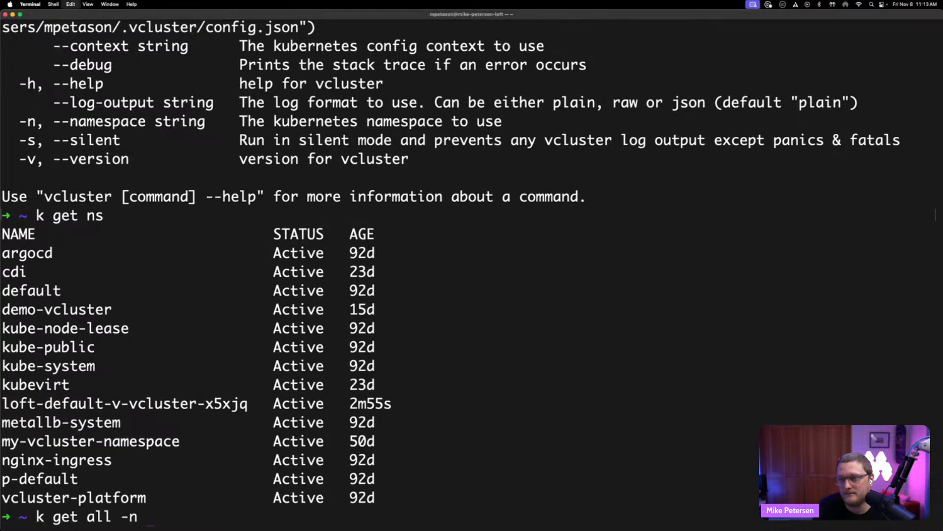
key(super+v)
key(Return)
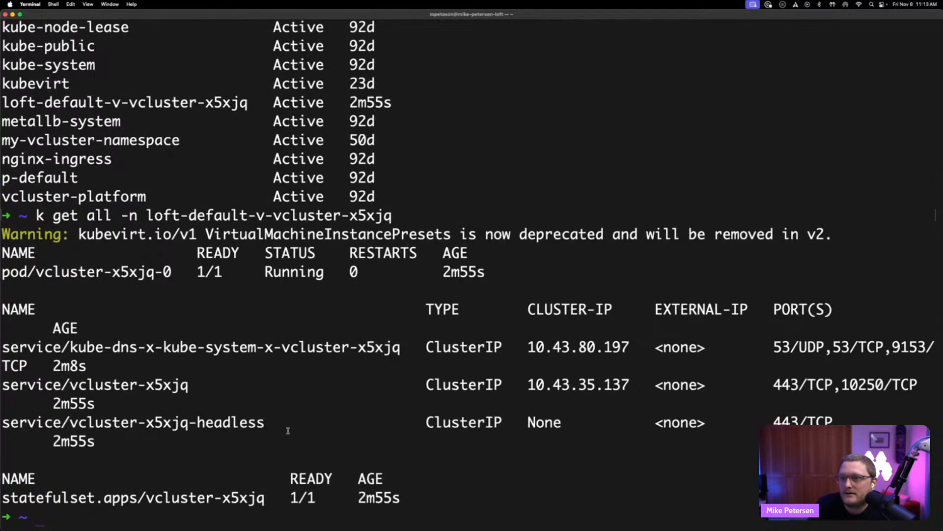
triple_click(449, 476)
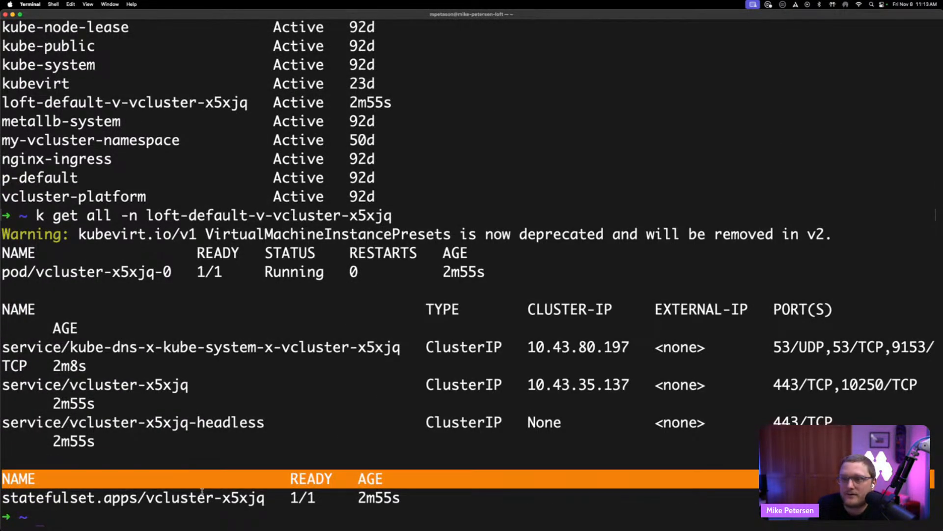
click(202, 491)
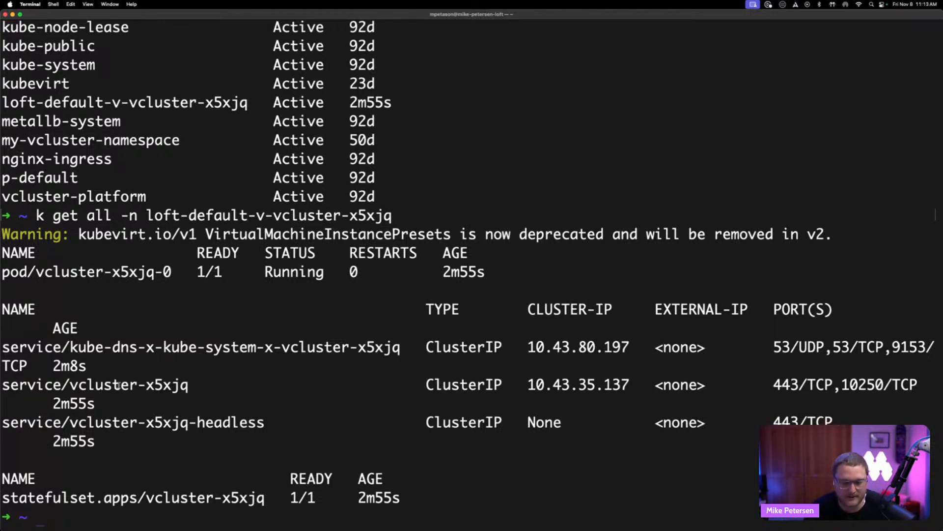
- Switch to the browser and open the example vcluster.yaml on GitHub in a new tab
key(super+Tab)
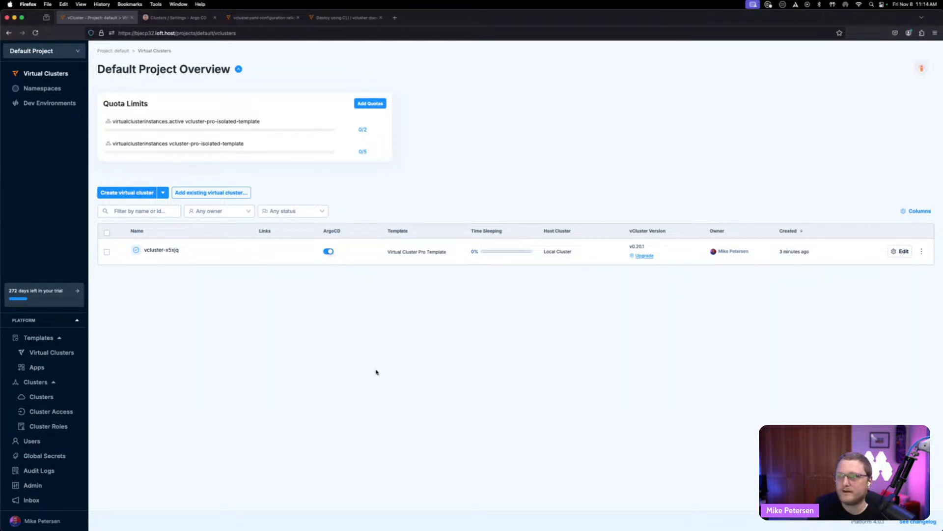
key(super+t)
text(https://github.com/loft-sh/examples/blob/main/vcluster/vcluster-yaml-examples/vcluster.yaml)
key(Return)
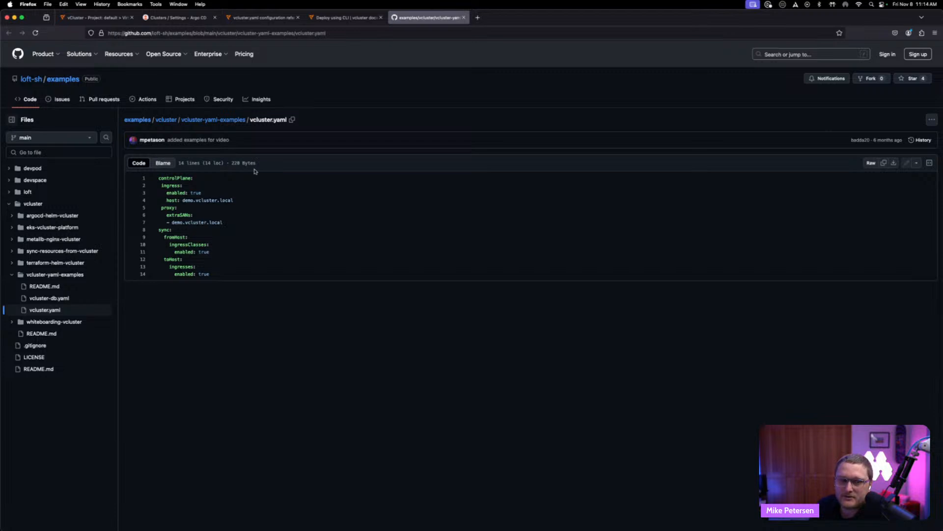
- Open the vCluster docs and scroll through the Quick Start Guide's deployment instructions
click(263, 17)
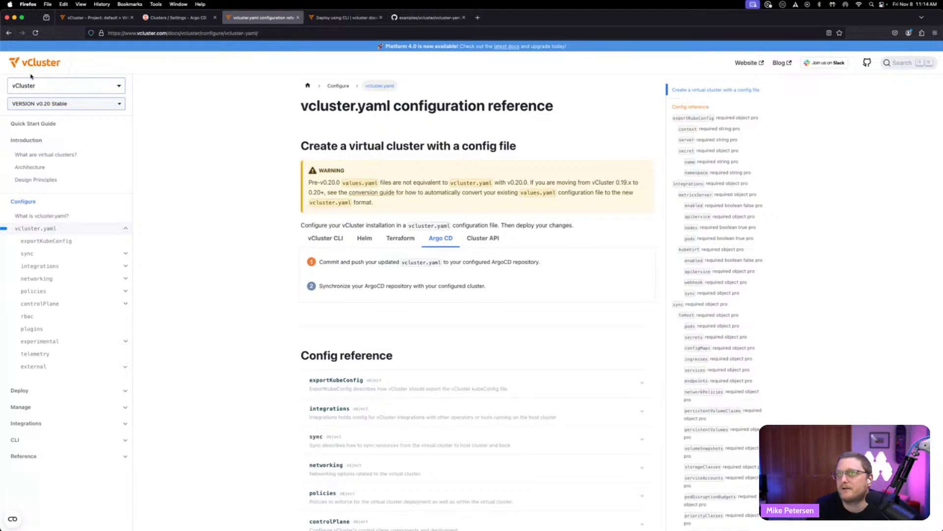
click(44, 65)
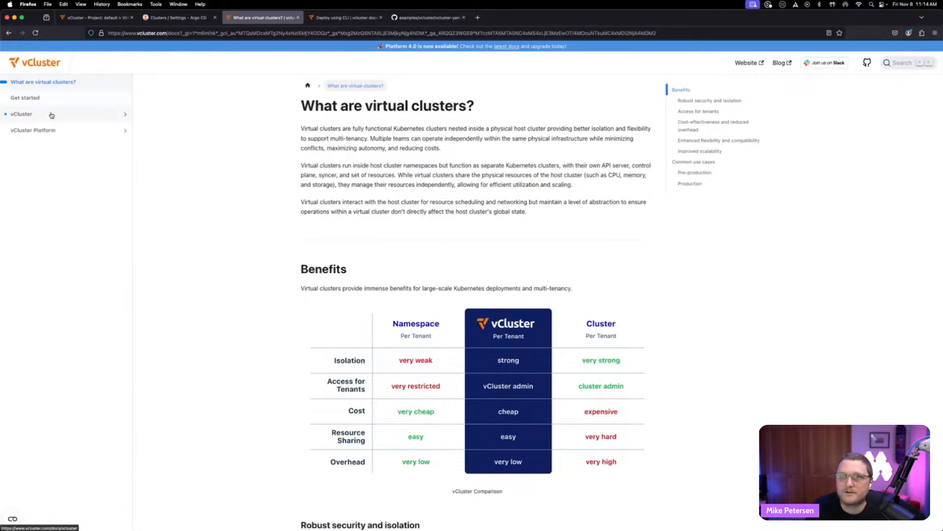
click(51, 114)
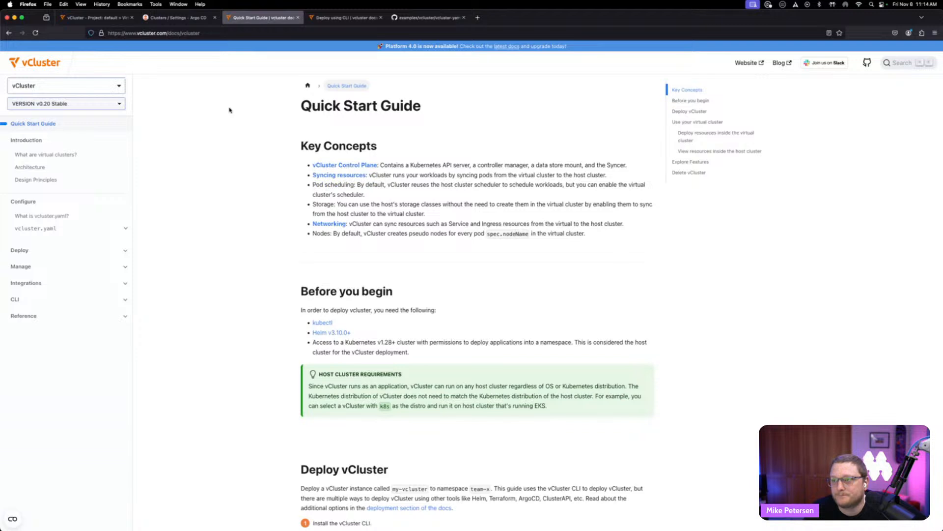
scroll(229, 110, down, 6)
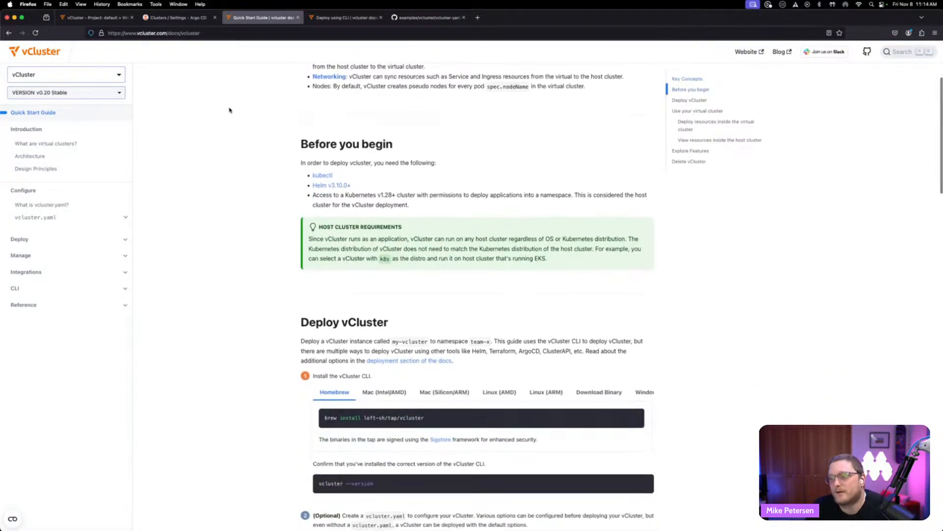
scroll(229, 110, down, 5)
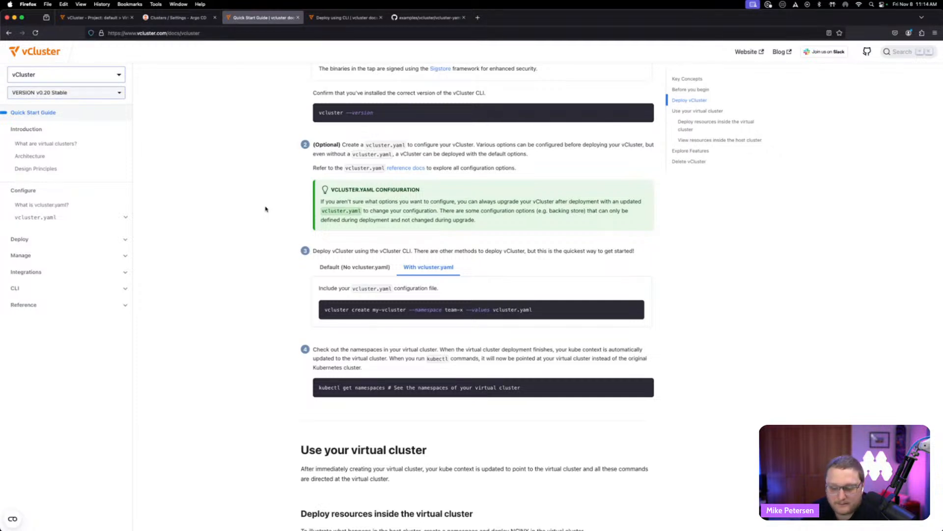
scroll(265, 209, down, 1)
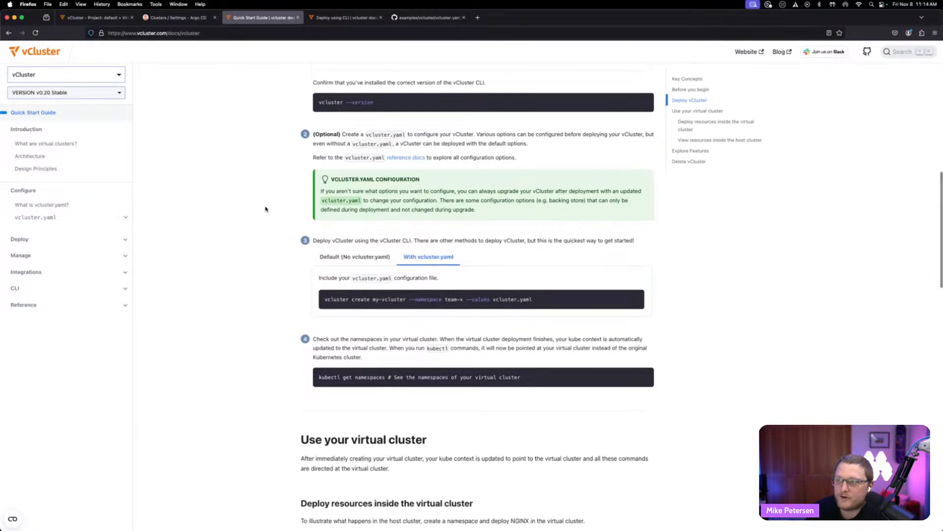
- Examine the example vcluster.yaml's controlPlane ingress, proxy extraSANs and sync settings on GitHub
click(435, 18)
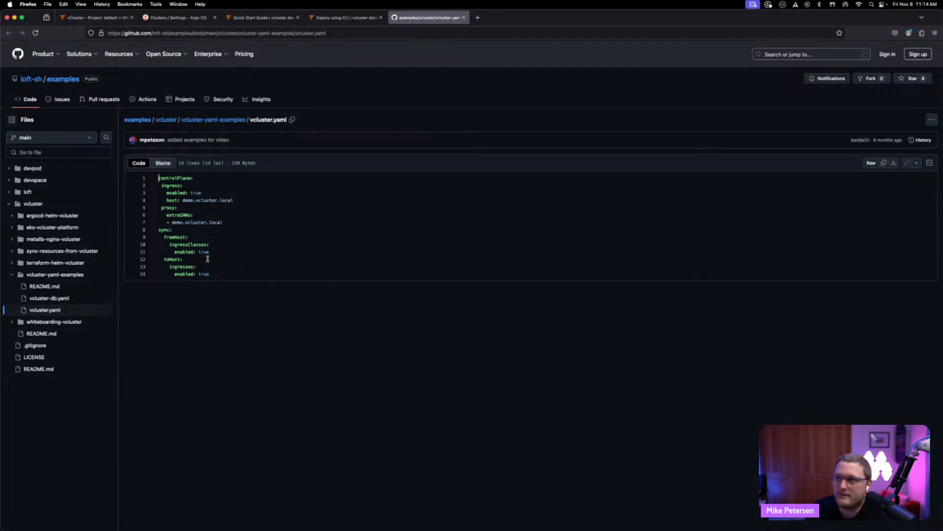
drag(211, 273, 157, 179)
click(283, 235)
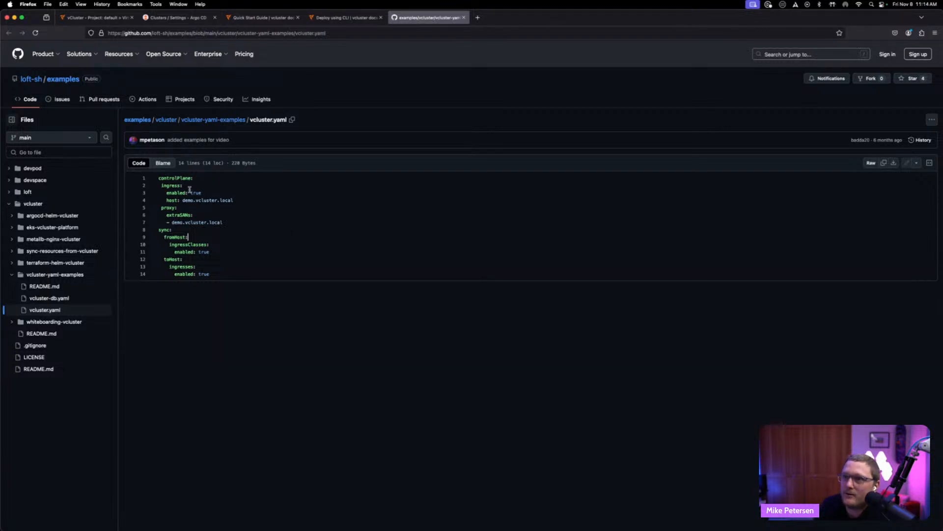
drag(234, 200, 172, 223)
click(230, 210)
click(308, 221)
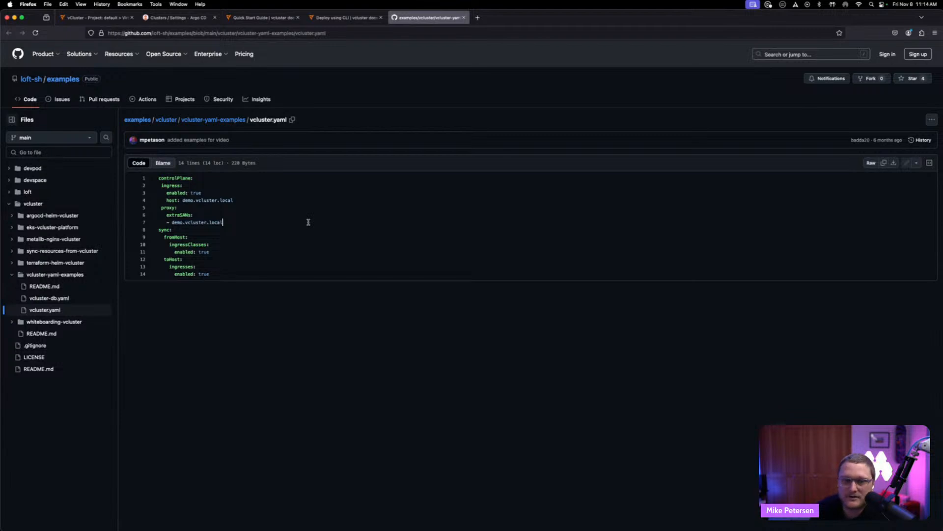
drag(225, 274, 155, 234)
click(224, 249)
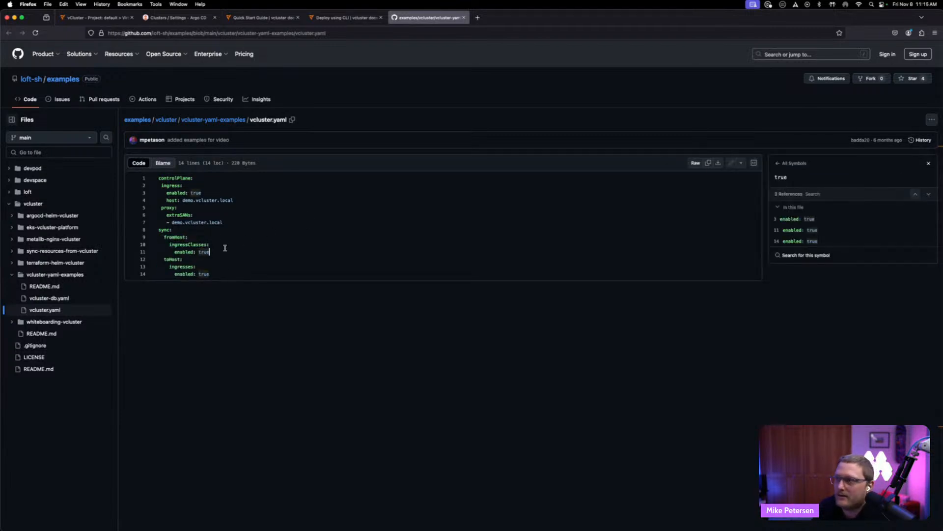
click(189, 232)
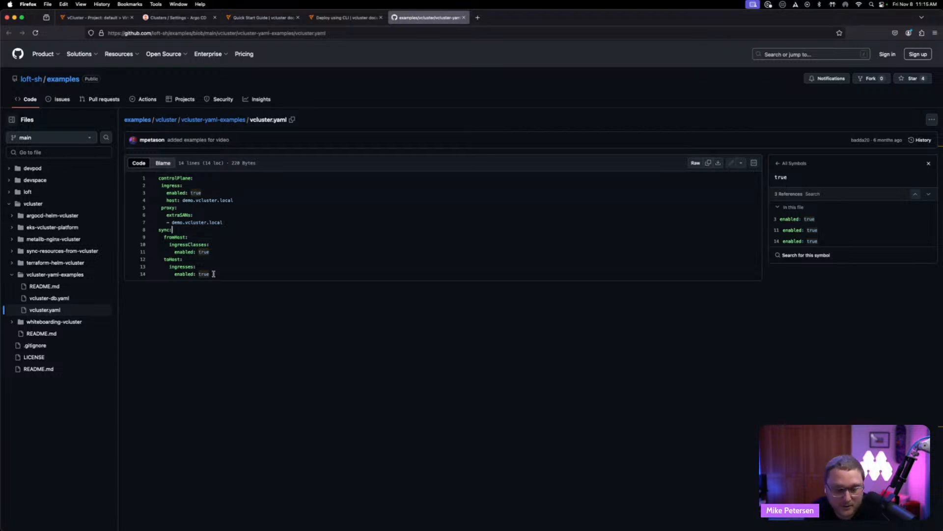
- Switch to the Deploy using CLI docs page and scroll through its installation and deployment steps
click(351, 18)
scroll(214, 176, up, 2)
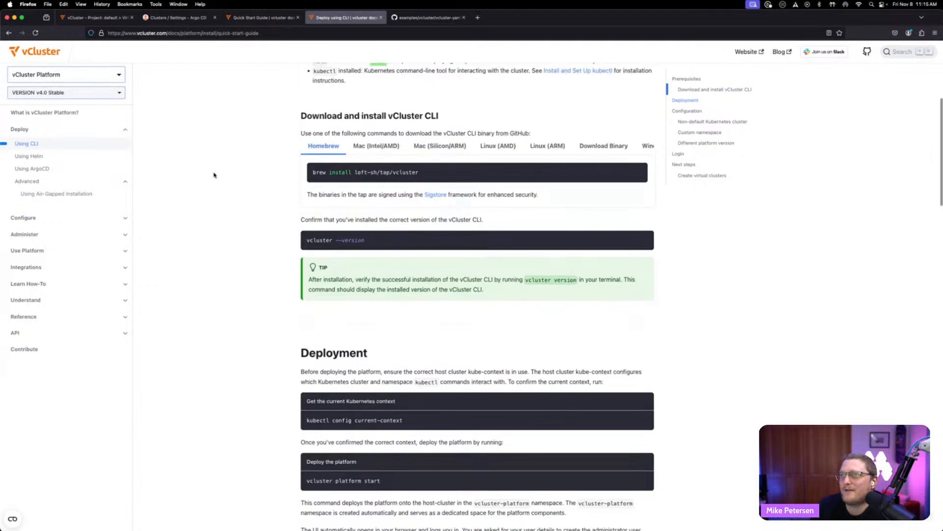
scroll(221, 147, up, 5)
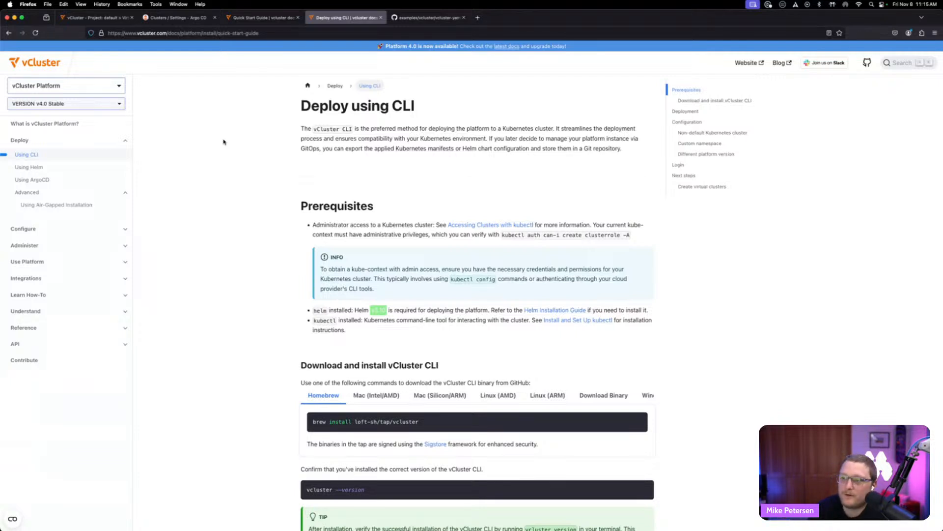
scroll(248, 150, down, 5)
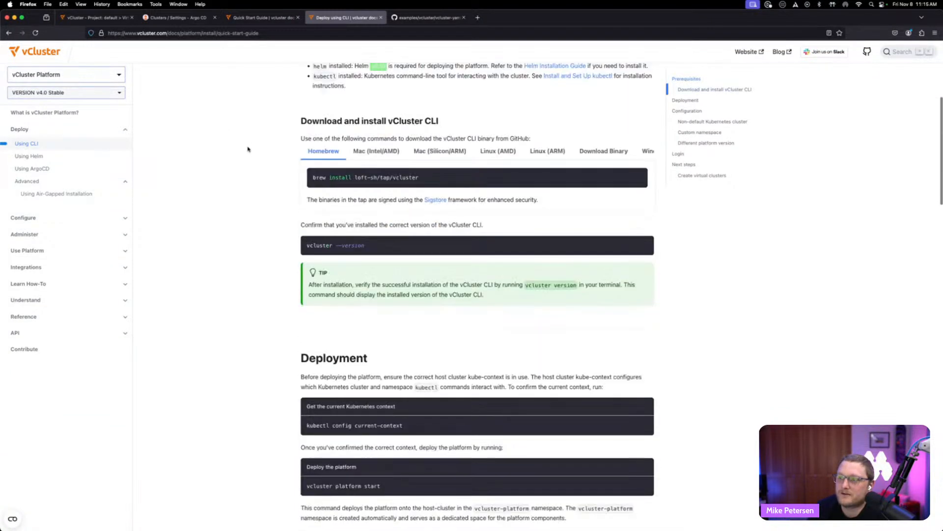
scroll(248, 149, down, 2)
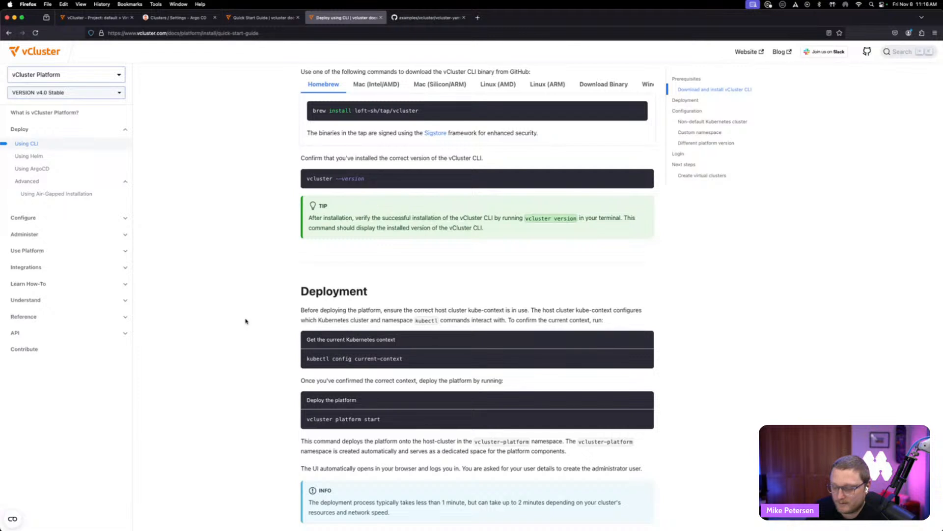
- Look over the platform, GitHub and Argo CD clusters tabs, ending on the virtual clusters overview
click(98, 17)
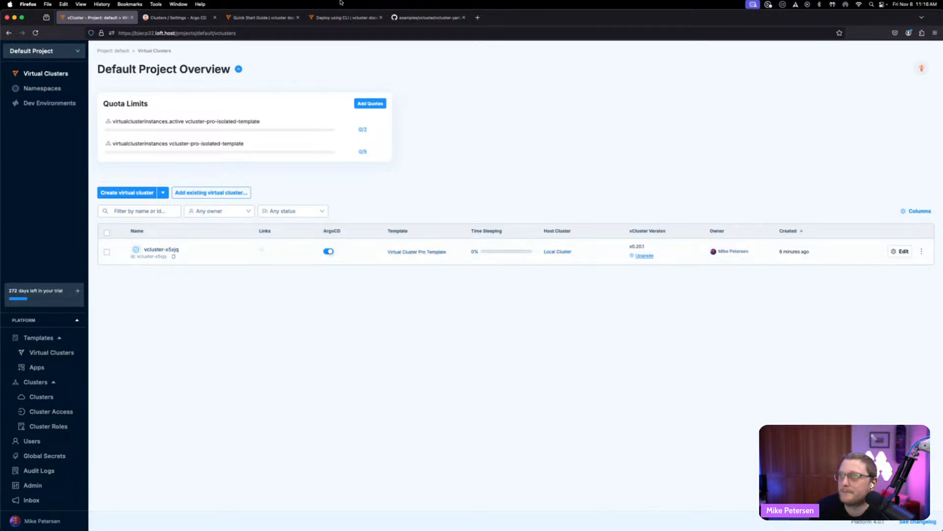
click(423, 17)
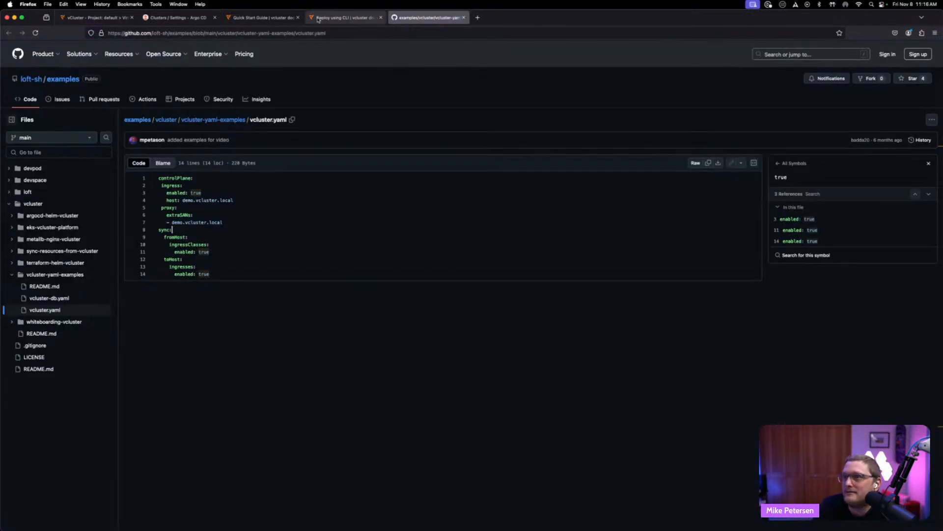
click(180, 17)
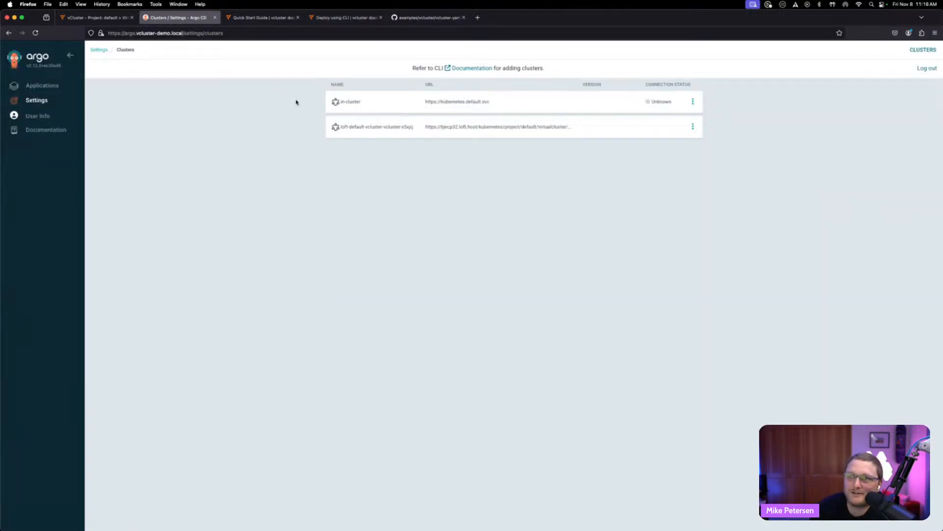
click(109, 17)
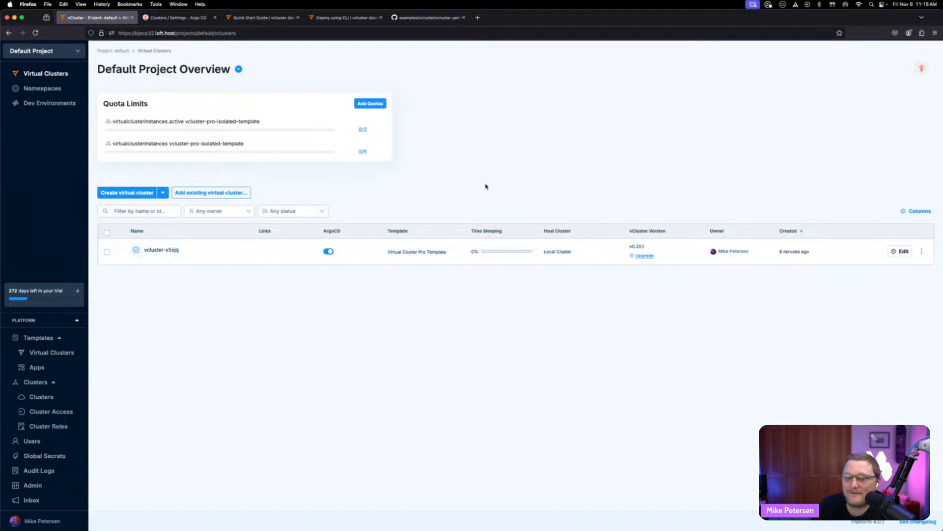